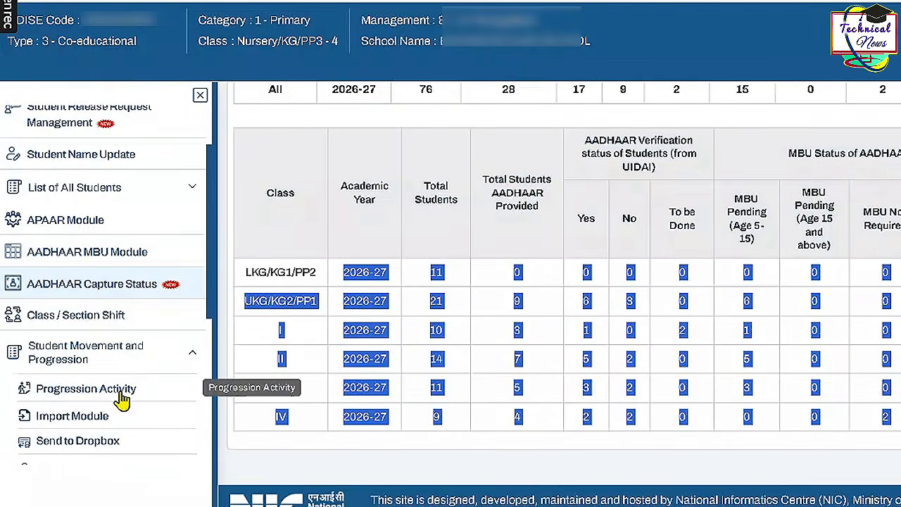
# - Open the student-wise progression details within Progression Activity and review the status of the 2025-26 students
pyautogui.click(121, 398)
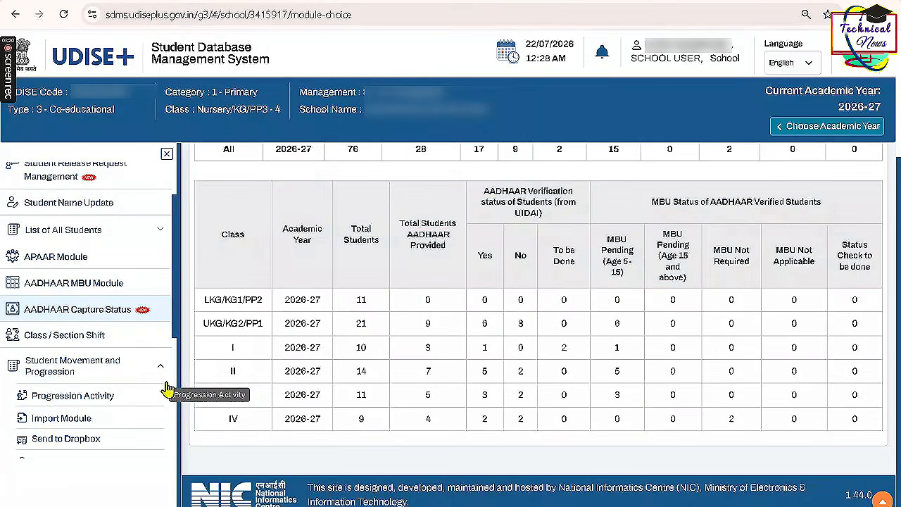
pyautogui.click(181, 391)
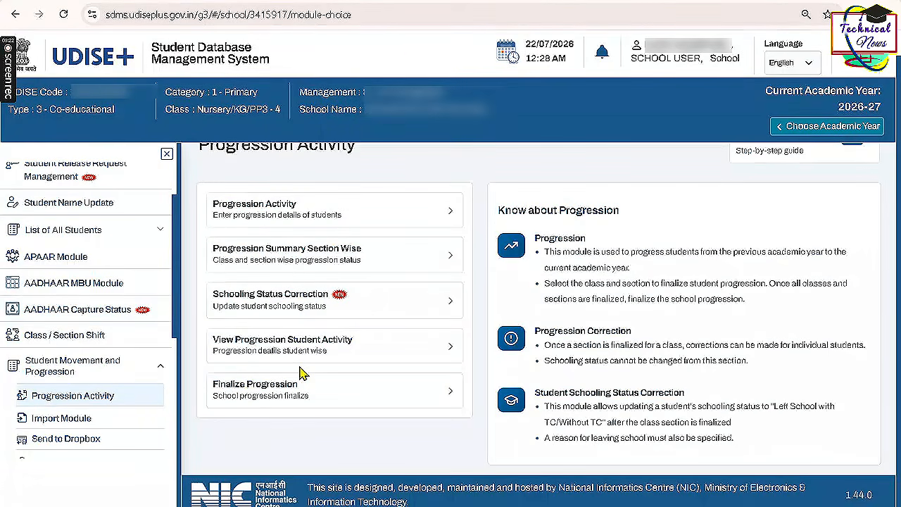
pyautogui.click(416, 357)
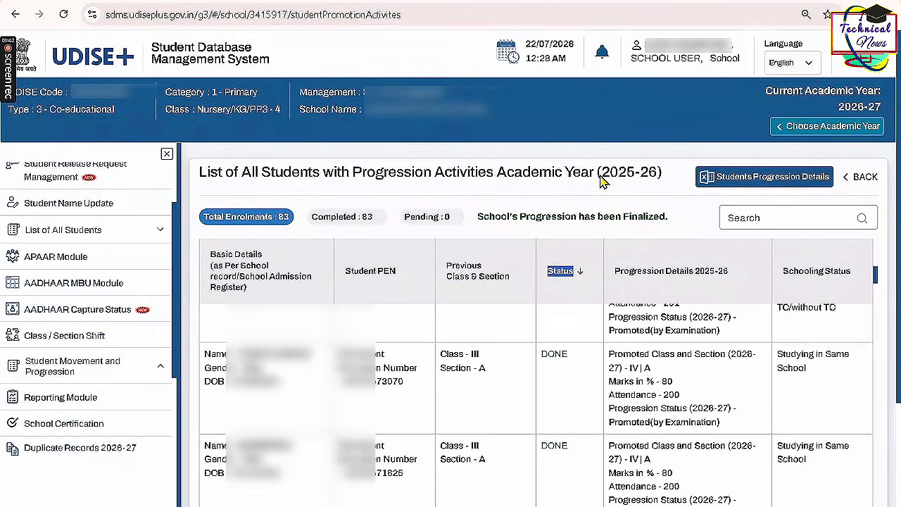
pyautogui.scroll(-10, 571, 351)
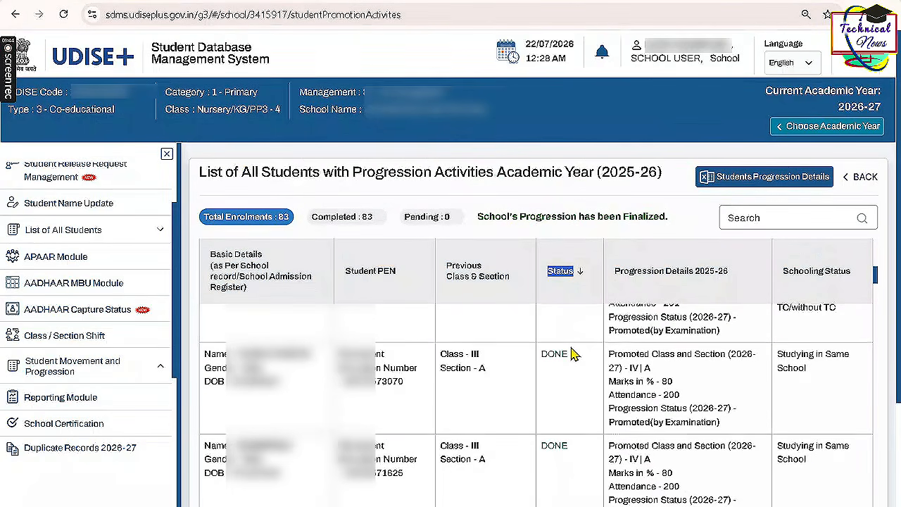
pyautogui.scroll(-10, 571, 352)
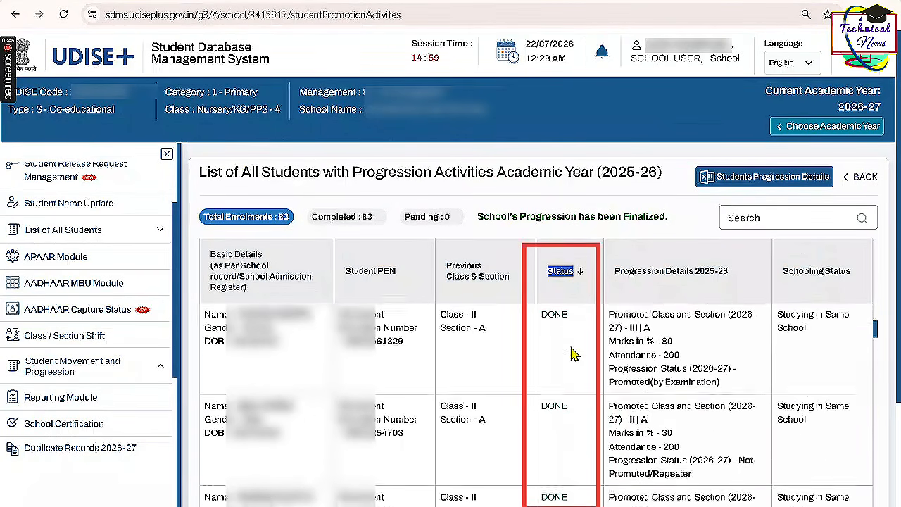
pyautogui.scroll(2, 571, 352)
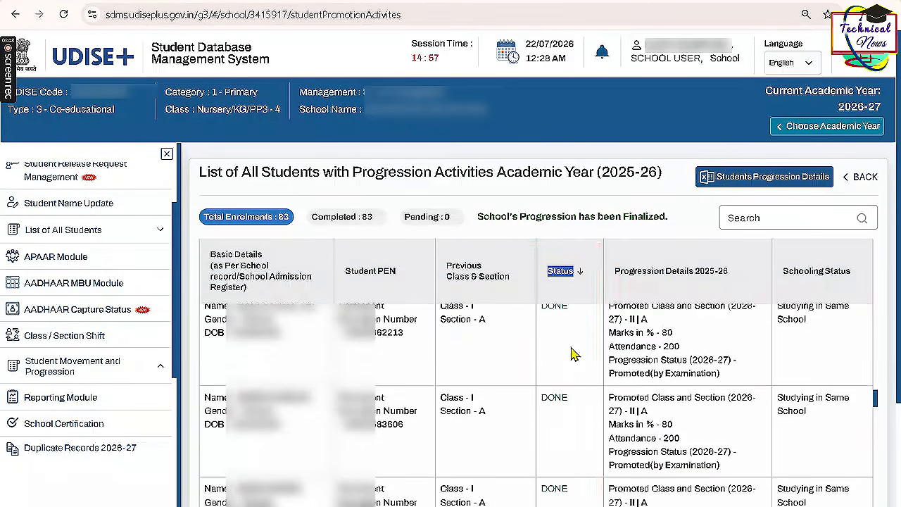
pyautogui.scroll(3, 571, 354)
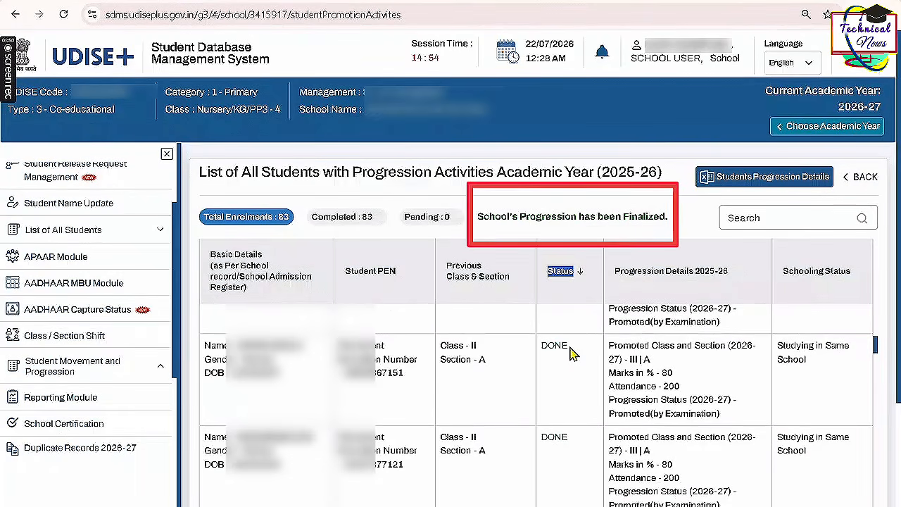
pyautogui.scroll(3, 571, 352)
pyautogui.scroll(1, 570, 351)
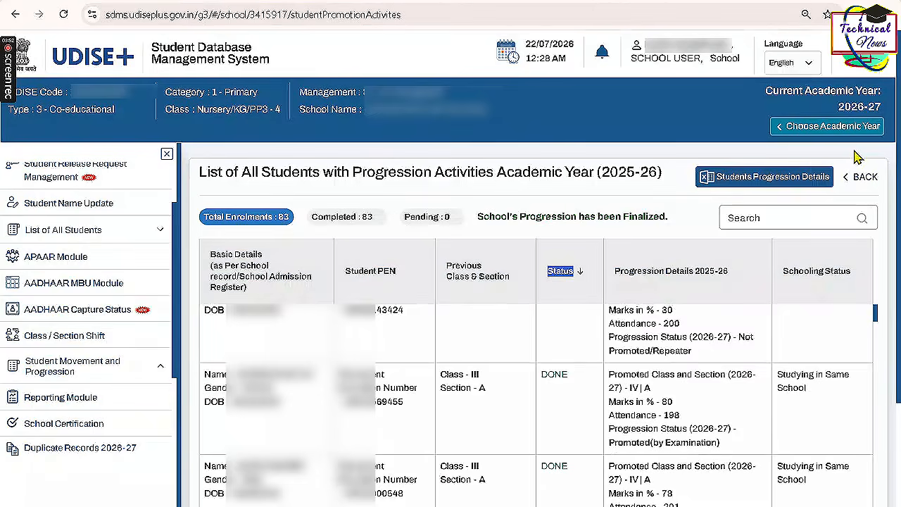
# - Return to the Progression Activity options and open Finalize Progression to check who finalized the 2025-26 progression
pyautogui.click(861, 187)
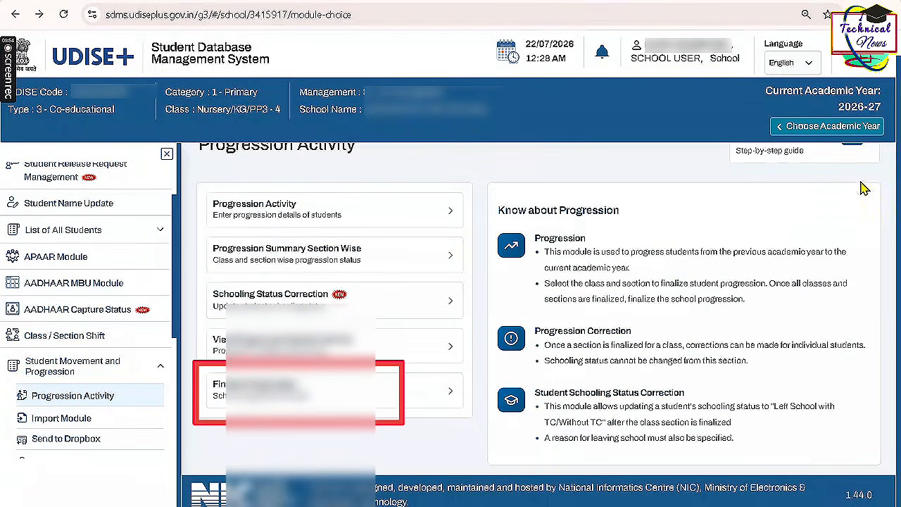
pyautogui.click(303, 398)
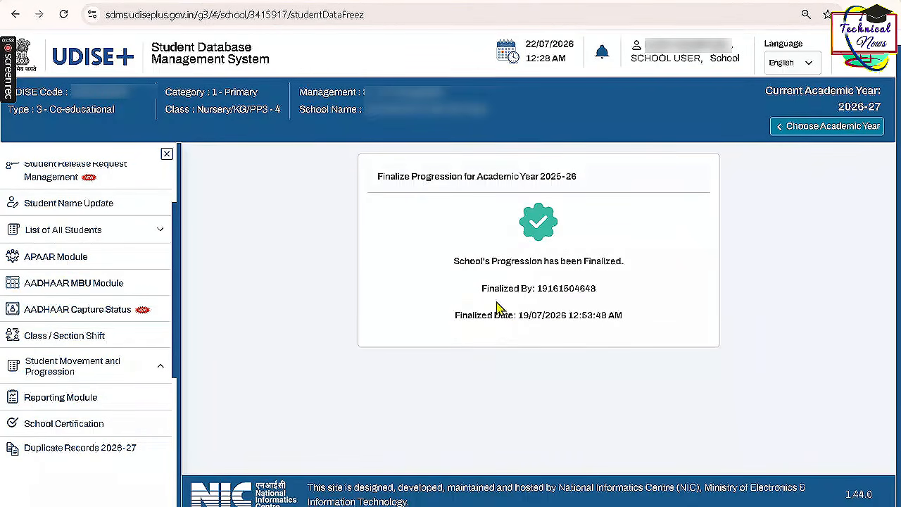
pyautogui.moveTo(481, 287); pyautogui.dragTo(597, 287)
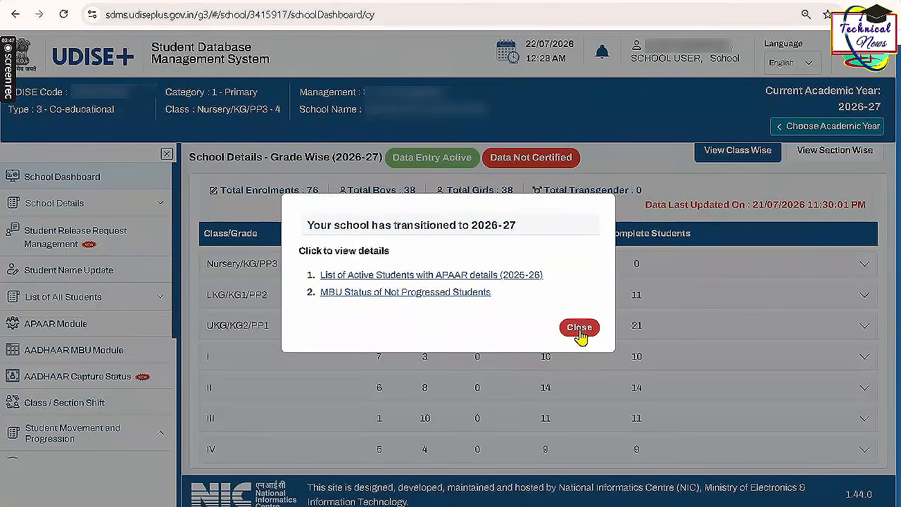
# - Dismiss the 2026-27 transition notice and open the list of active students
pyautogui.click(579, 328)
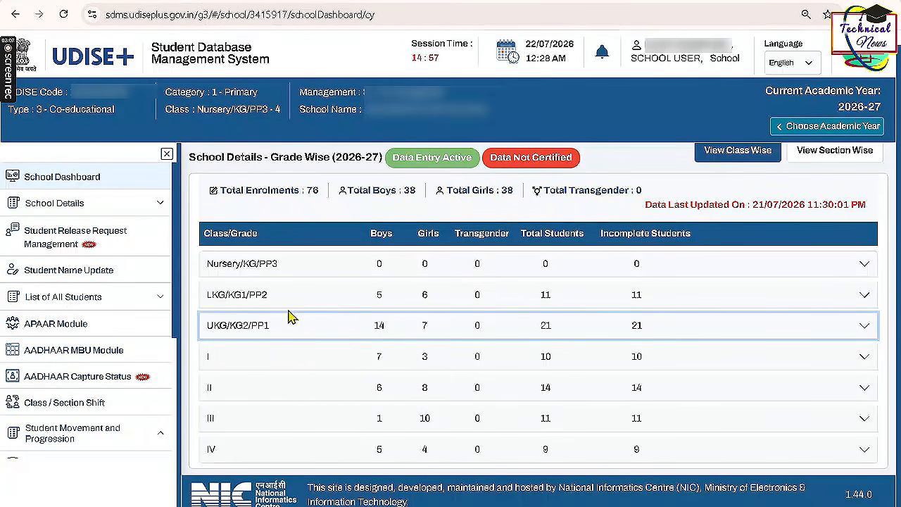
pyautogui.click(67, 308)
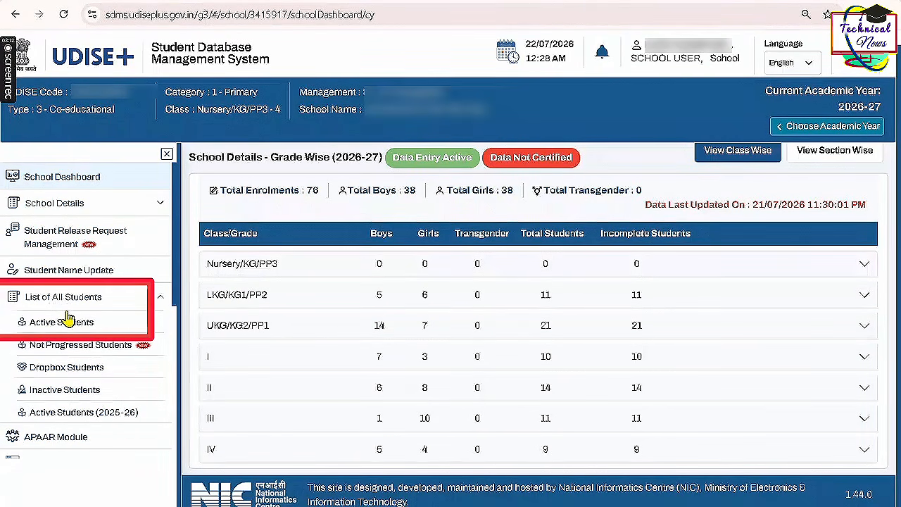
pyautogui.click(67, 323)
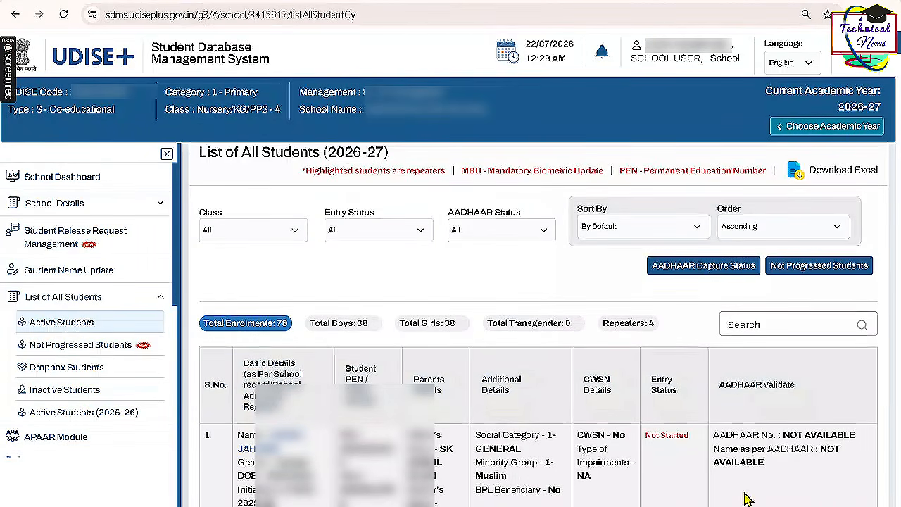
# - Re-validate the MBU status of the highlighted repeater in row 43 and agree to the demographic authentication consent
pyautogui.scroll(1, 415, 373)
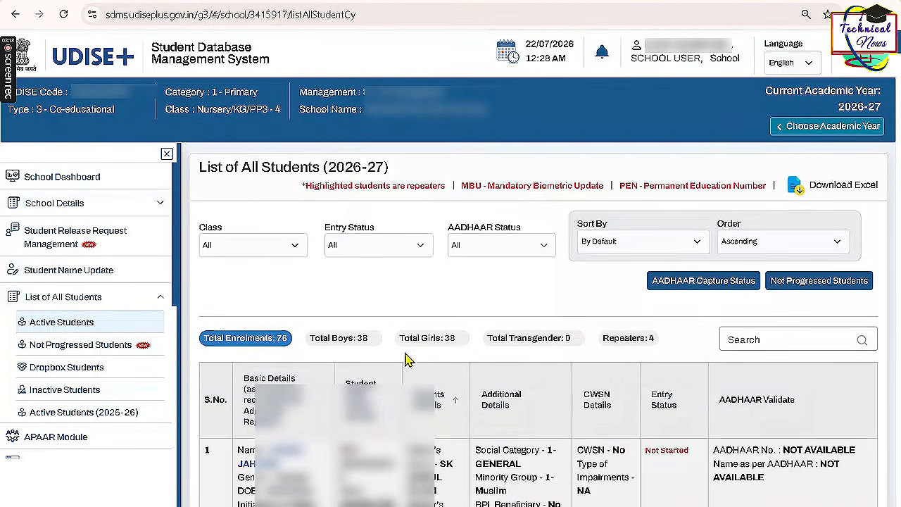
pyautogui.scroll(-20, 131, 80)
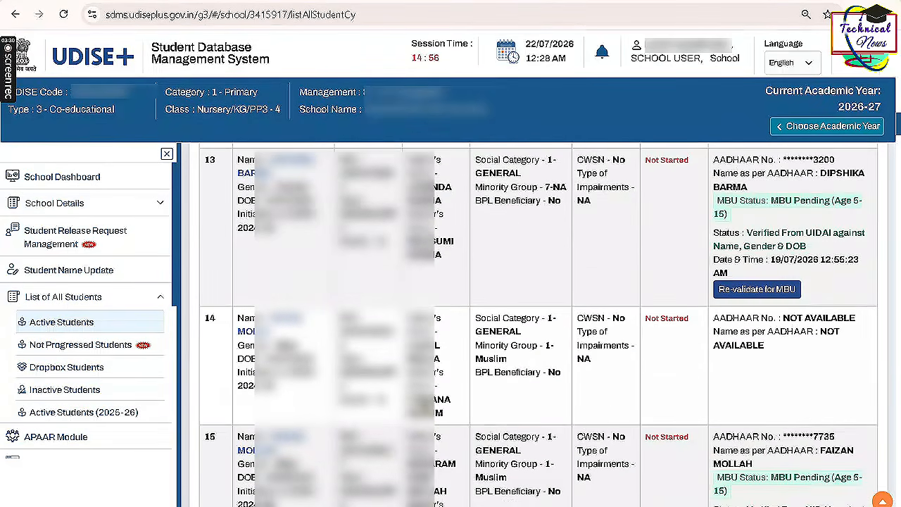
pyautogui.scroll(-20, 458, 400)
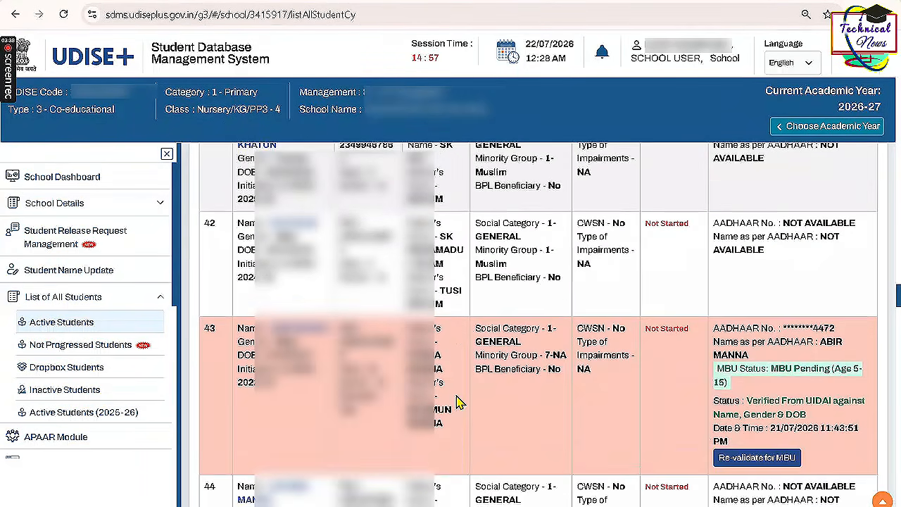
pyautogui.scroll(-7, 456, 401)
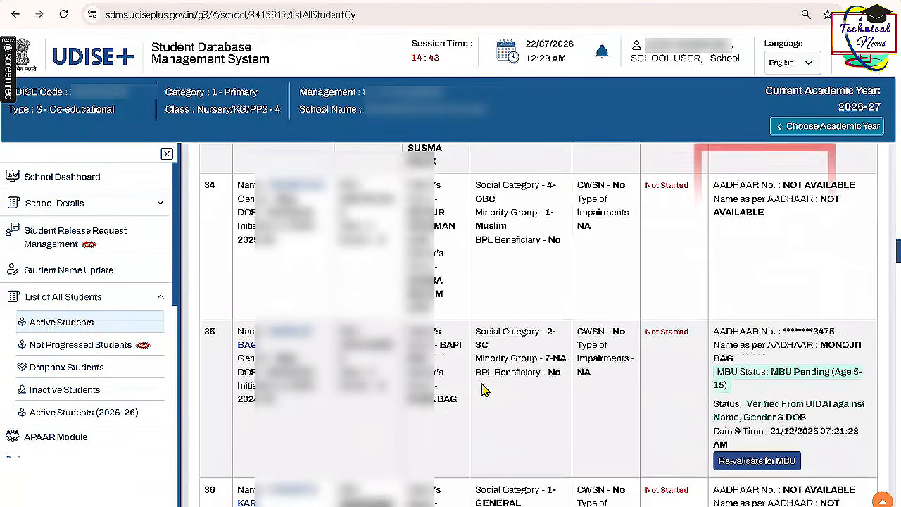
pyautogui.scroll(-10, 483, 387)
pyautogui.scroll(-2, 482, 382)
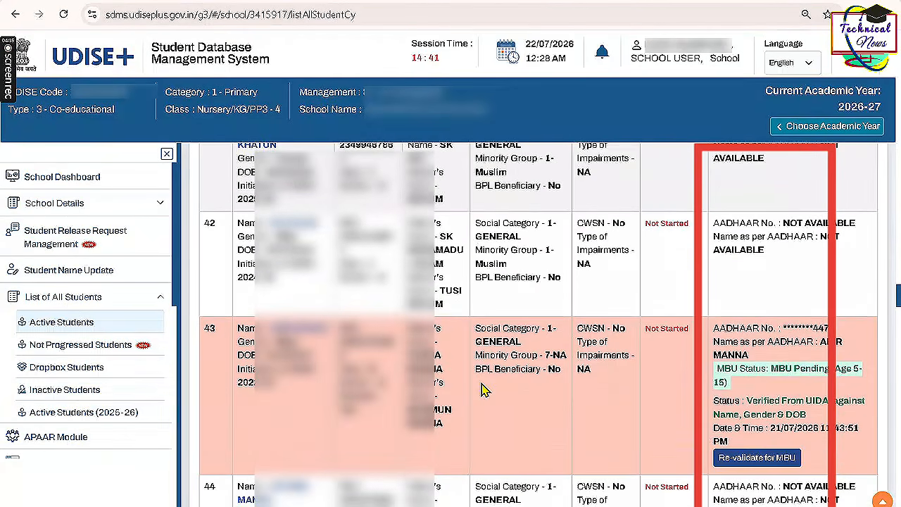
pyautogui.click(758, 458)
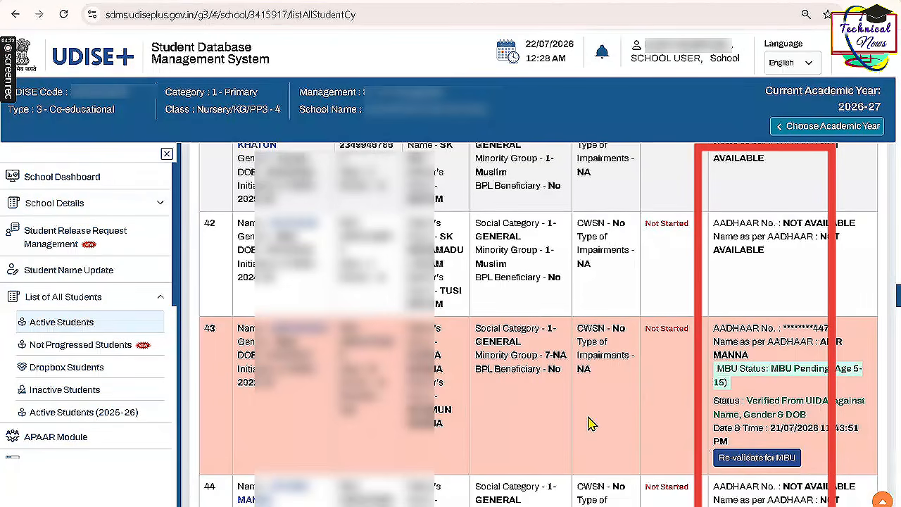
pyautogui.click(735, 468)
pyautogui.click(498, 344)
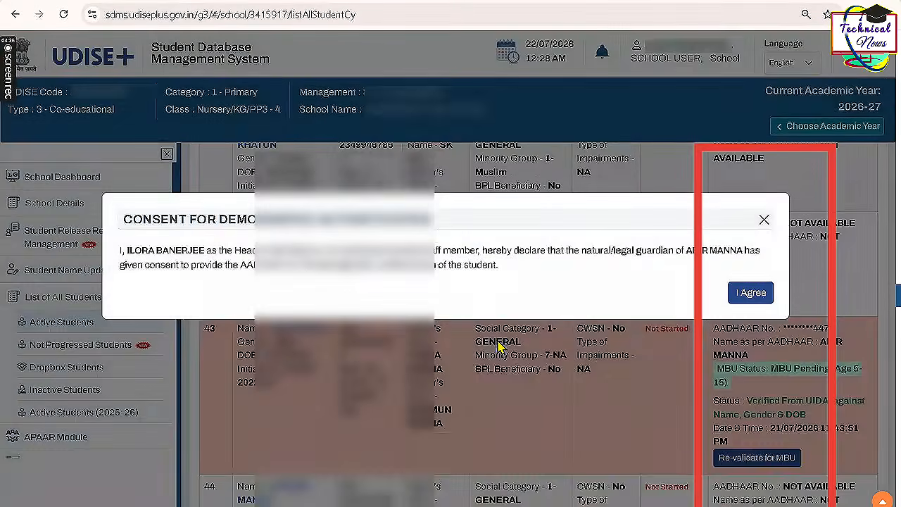
pyautogui.click(763, 300)
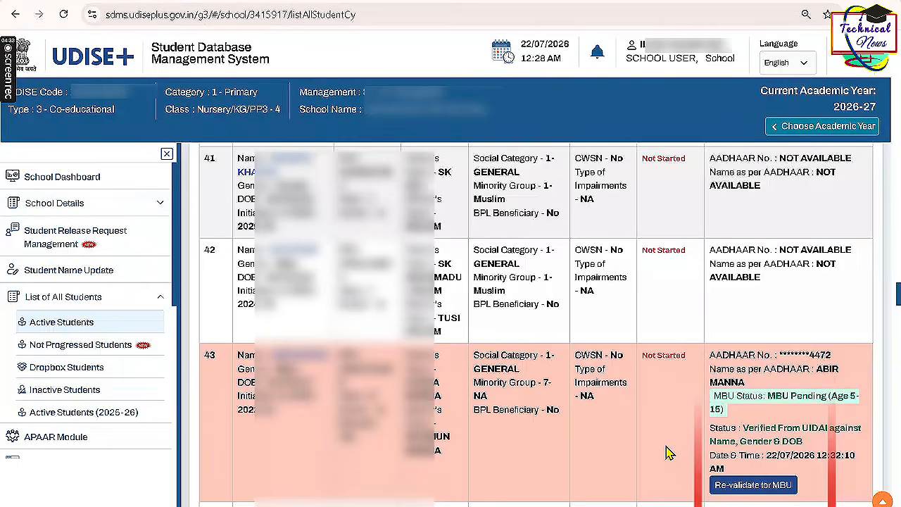
# - Review the AADHAAR validation details of the preceding active students back to the start of the list
pyautogui.scroll(2, 669, 453)
pyautogui.scroll(15, 669, 452)
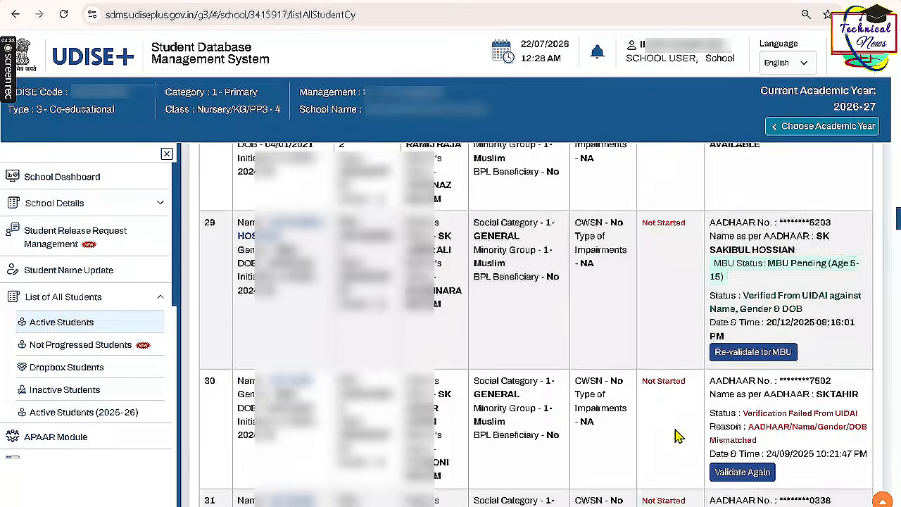
pyautogui.scroll(15, 674, 436)
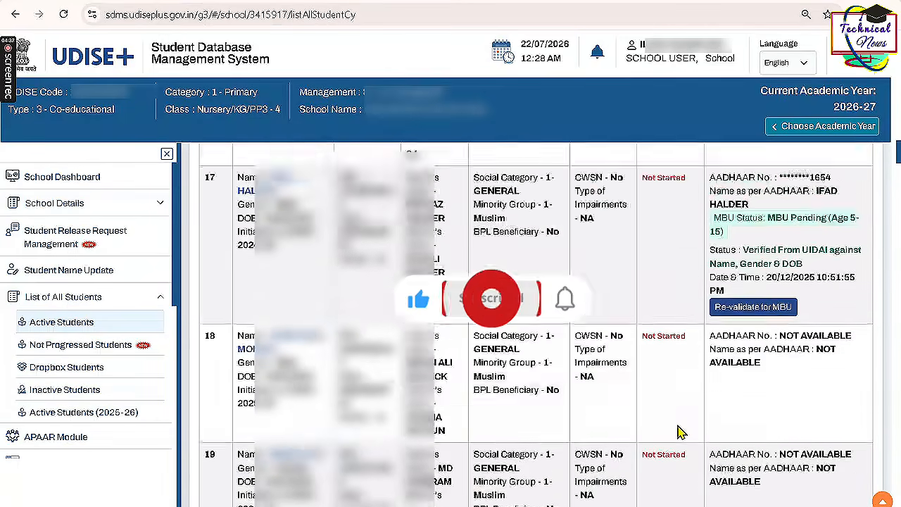
pyautogui.scroll(15, 680, 432)
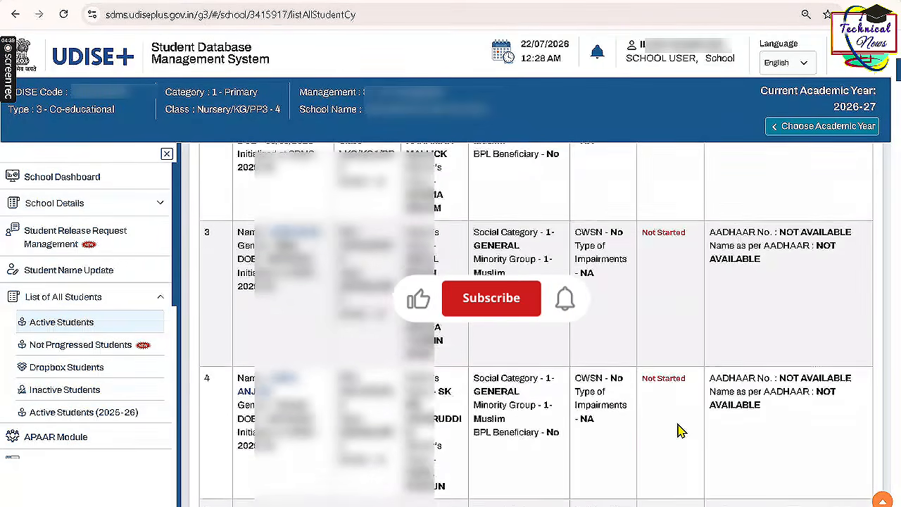
pyautogui.scroll(3, 680, 431)
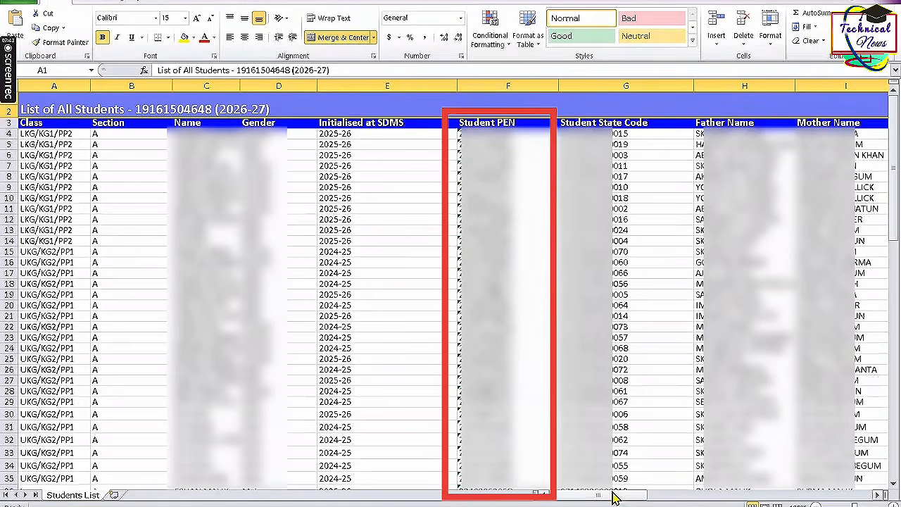
# - In the exported Students List workbook in Excel, examine the AADHAAR No. column for all students
pyautogui.moveTo(613, 496); pyautogui.dragTo(769, 484)
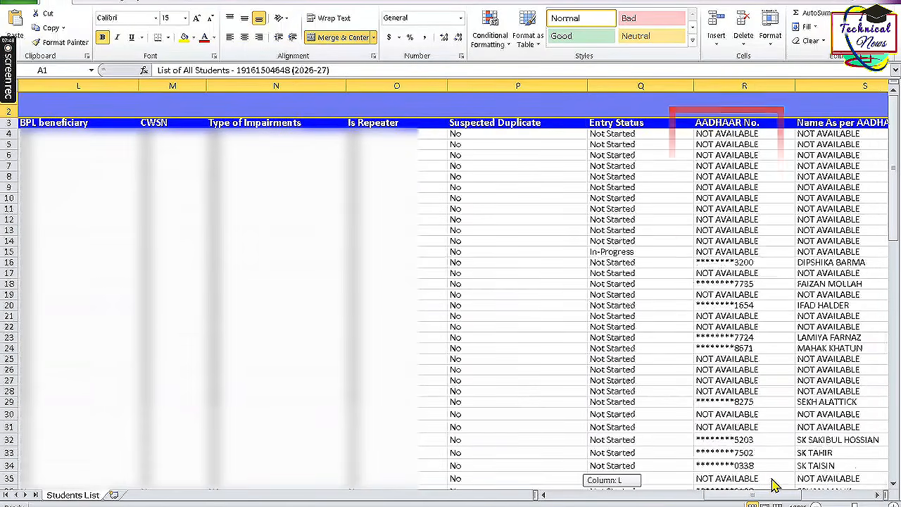
pyautogui.click(729, 263)
pyautogui.hotkey('ctrl', 'Down')
pyautogui.scroll(20, 736, 299)
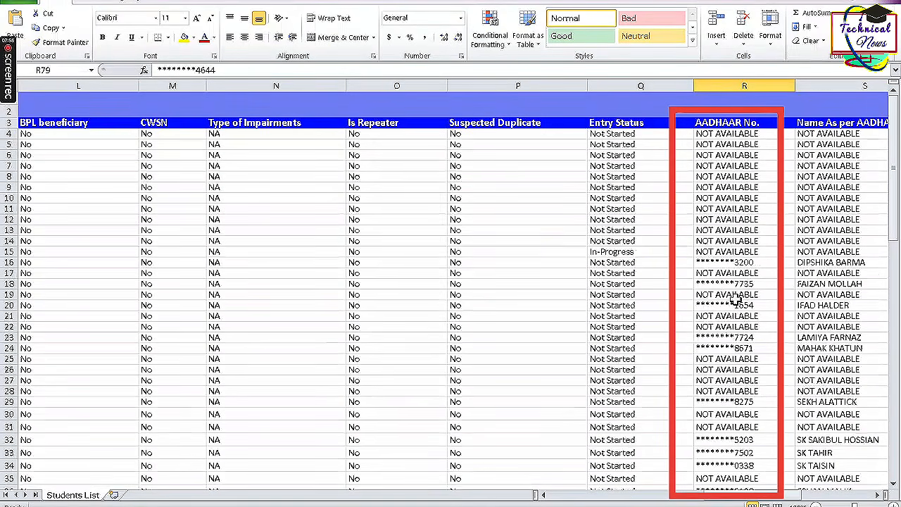
pyautogui.click(732, 265)
pyautogui.click(725, 305)
pyautogui.moveTo(719, 325); pyautogui.dragTo(720, 337)
pyautogui.moveTo(721, 369); pyautogui.dragTo(723, 381)
pyautogui.click(726, 402)
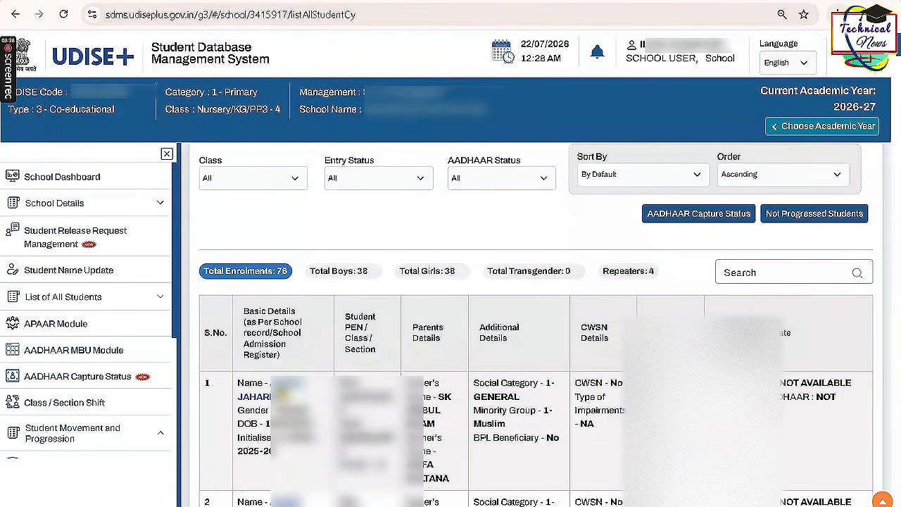
# - Open the first active student's details for editing and enable changes to the demographic details in the General Profile
pyautogui.click(282, 395)
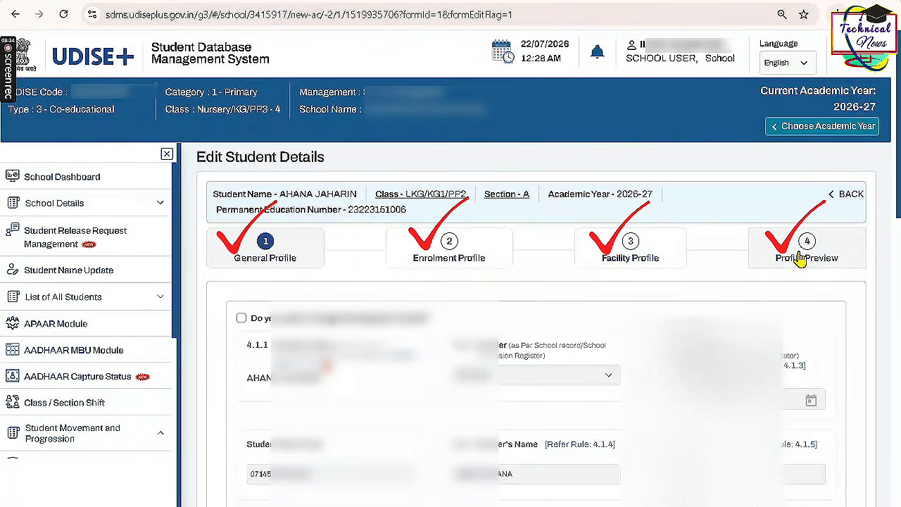
pyautogui.scroll(-1, 798, 254)
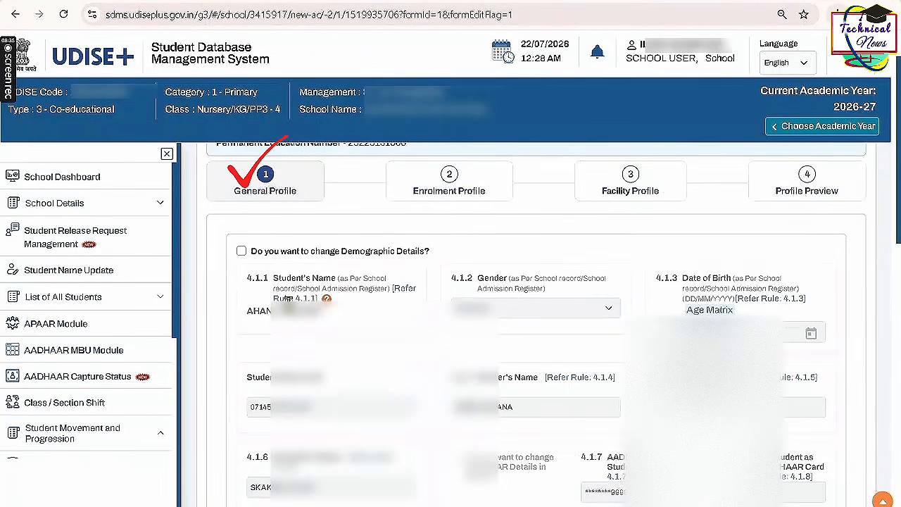
pyautogui.click(241, 251)
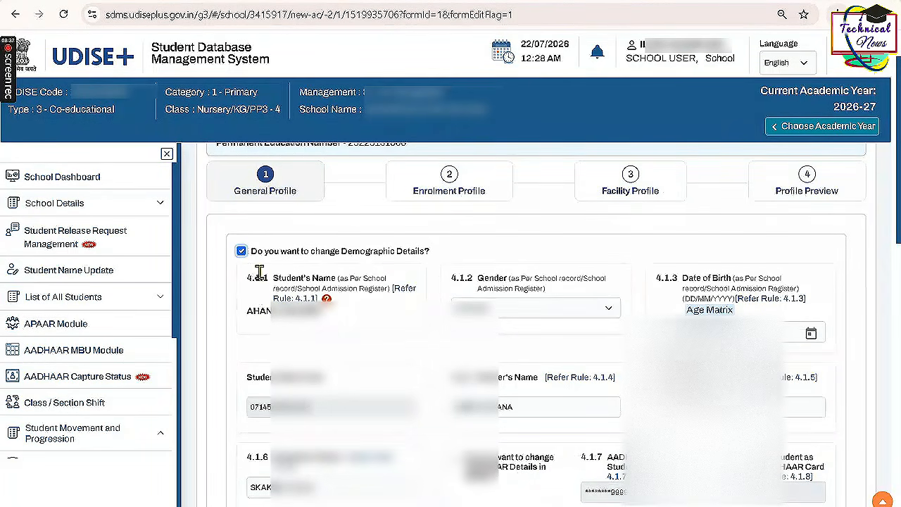
pyautogui.moveTo(274, 278); pyautogui.dragTo(331, 278)
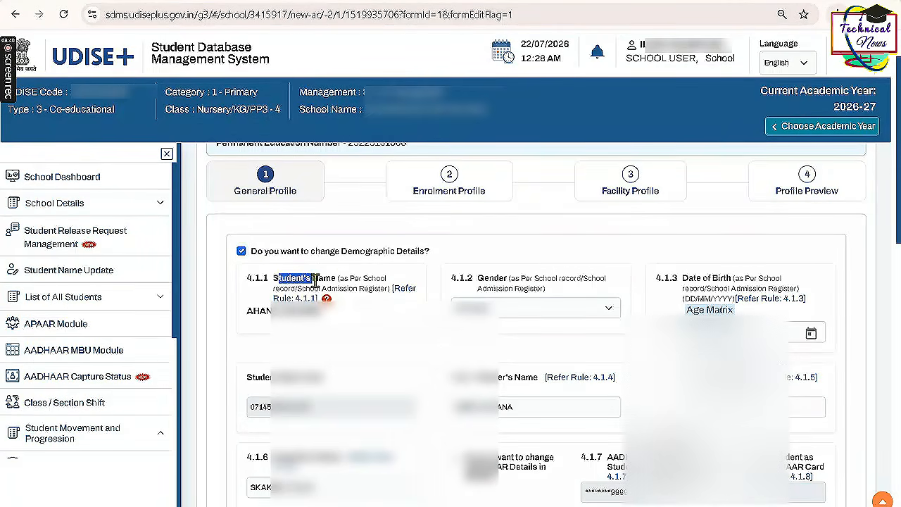
pyautogui.click(284, 278)
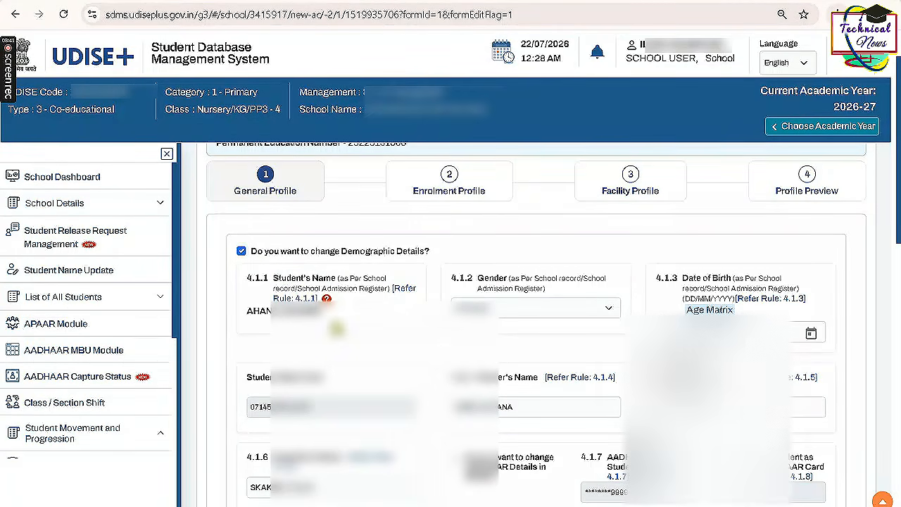
pyautogui.tripleClick(284, 278)
pyautogui.click(346, 322)
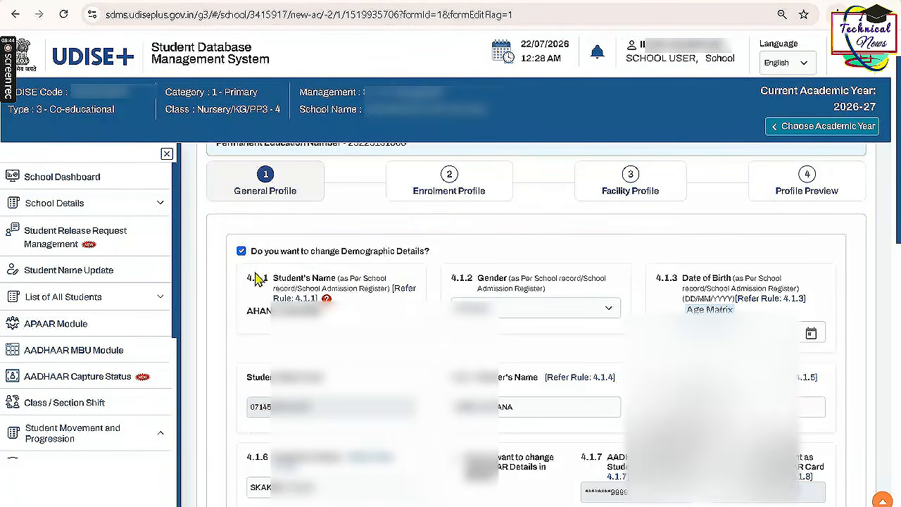
# - Set the student's mother tongue to 3-Bengali - Bengali in the General Profile
pyautogui.doubleClick(290, 278)
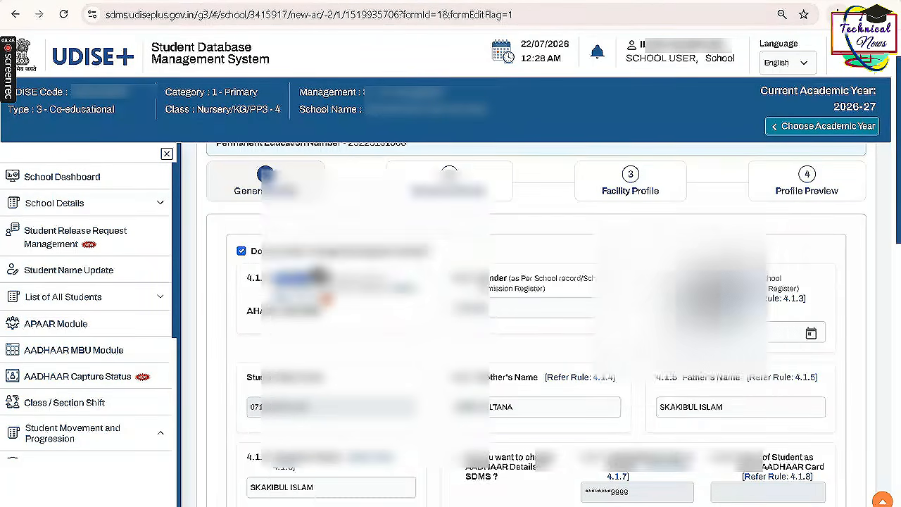
pyautogui.scroll(-2, 704, 331)
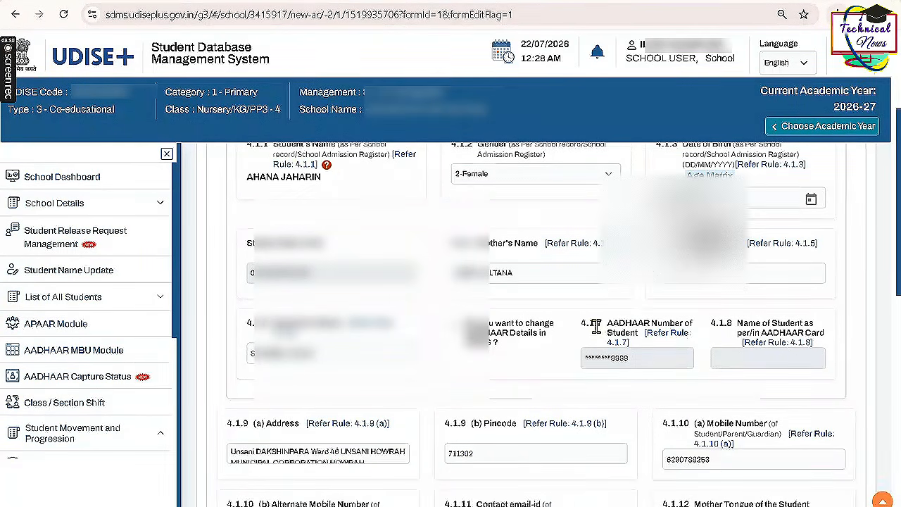
pyautogui.scroll(-1, 630, 250)
pyautogui.scroll(-1, 535, 317)
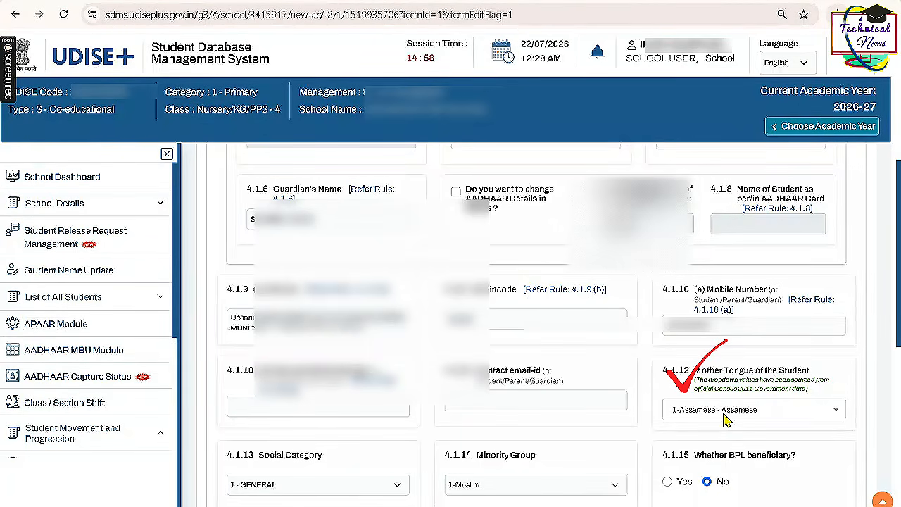
pyautogui.click(674, 385)
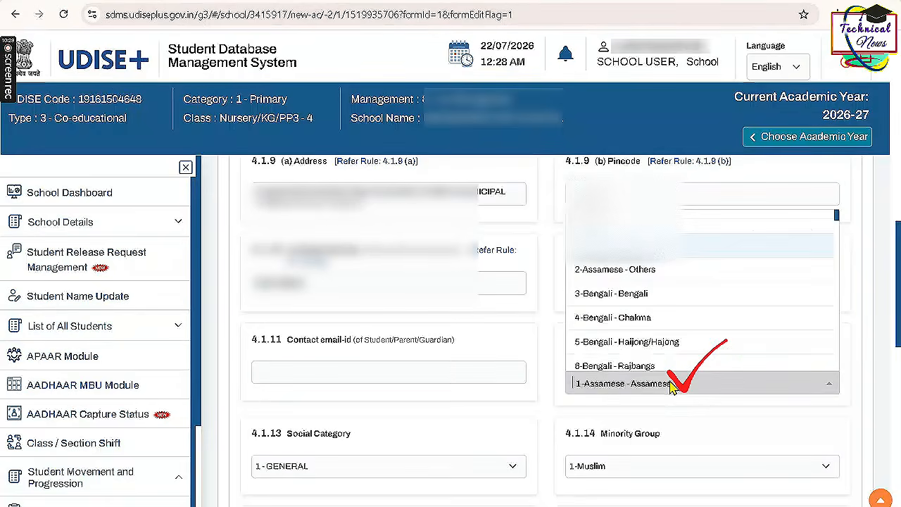
pyautogui.click(653, 300)
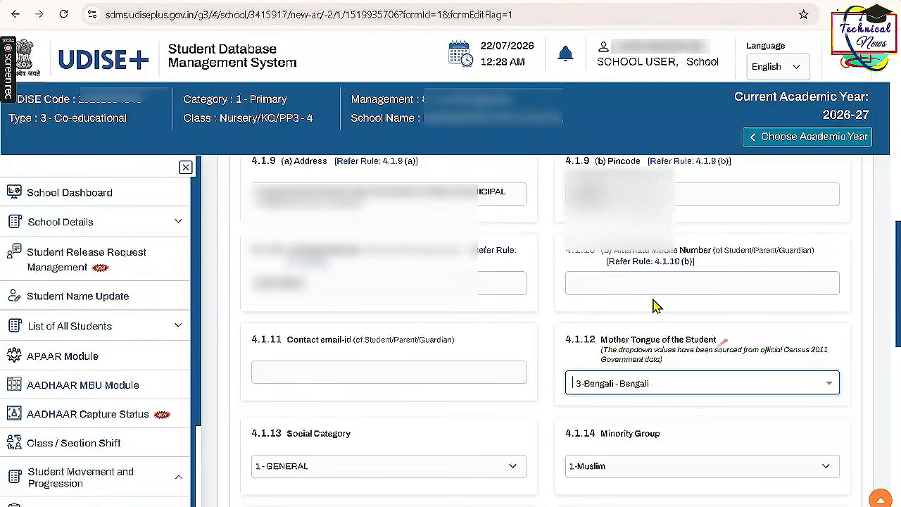
# - Set the student's blood group to B+, save the General Profile and dismiss the confirmation
pyautogui.scroll(-3, 625, 440)
pyautogui.scroll(-6, 625, 439)
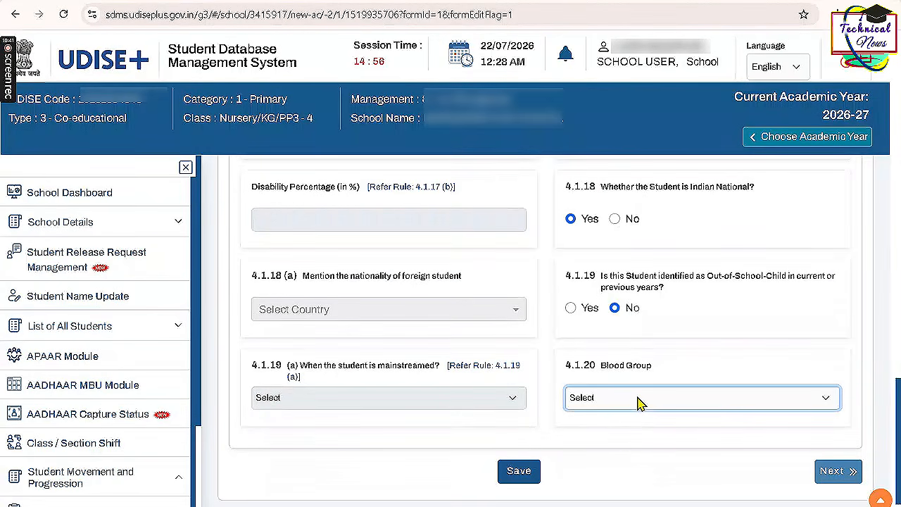
pyautogui.click(637, 399)
pyautogui.click(624, 288)
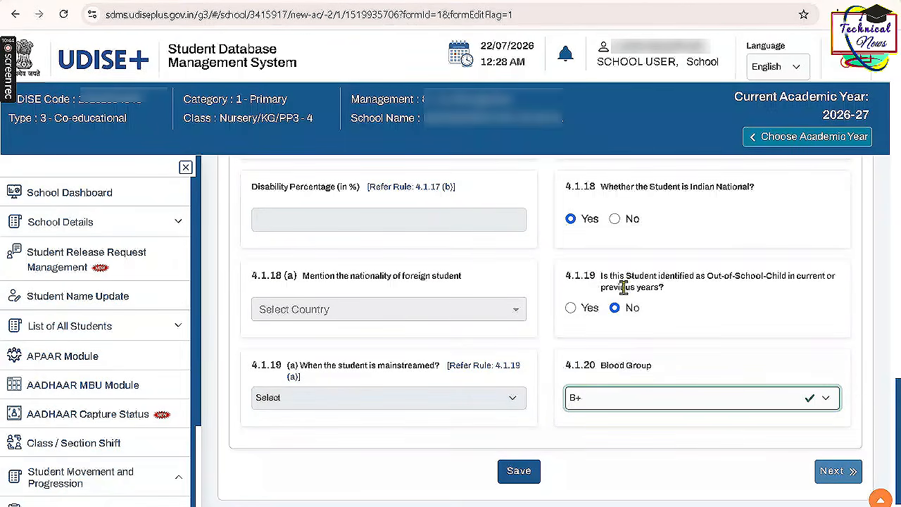
pyautogui.click(530, 479)
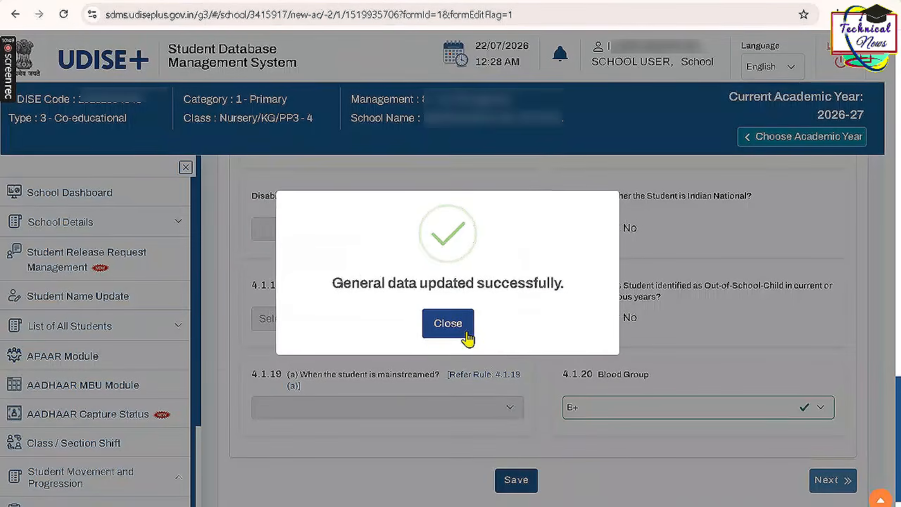
pyautogui.click(464, 334)
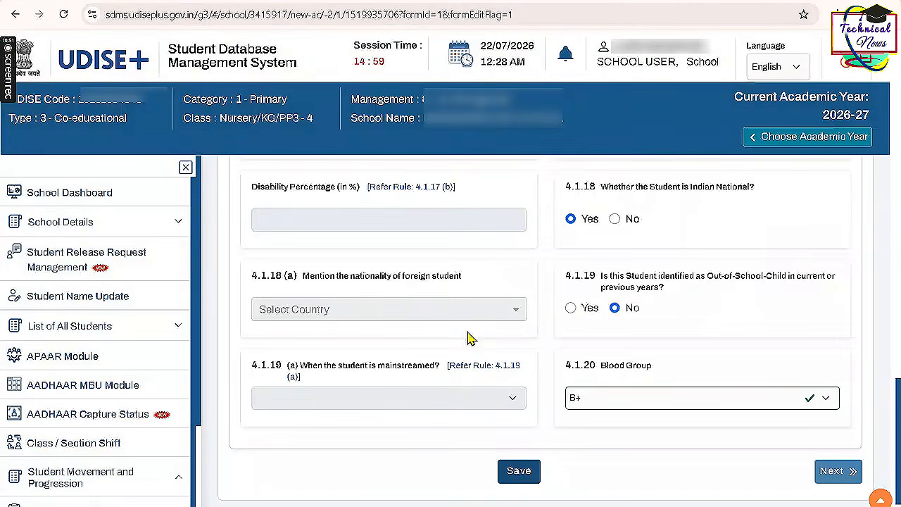
# - Proceed to the Enrolment Profile and the Facility Profile, checking the fields in each section
pyautogui.click(836, 471)
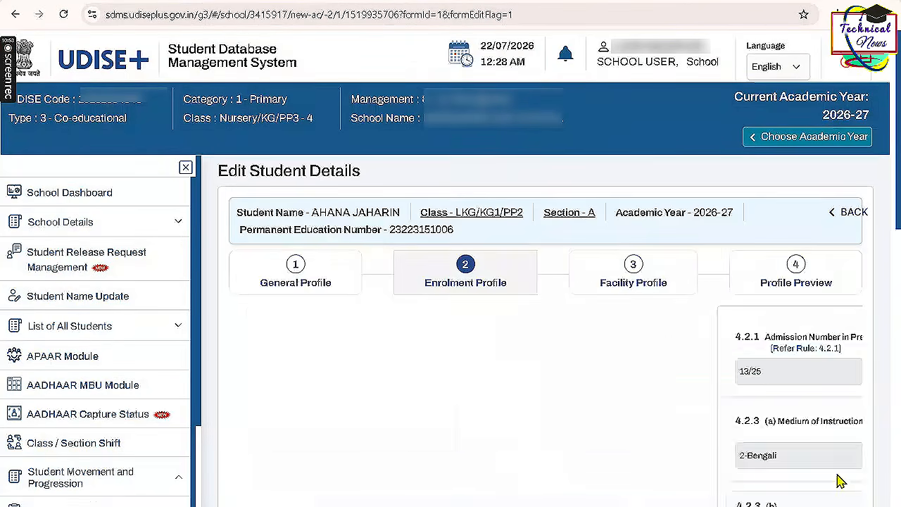
pyautogui.scroll(-1, 550, 406)
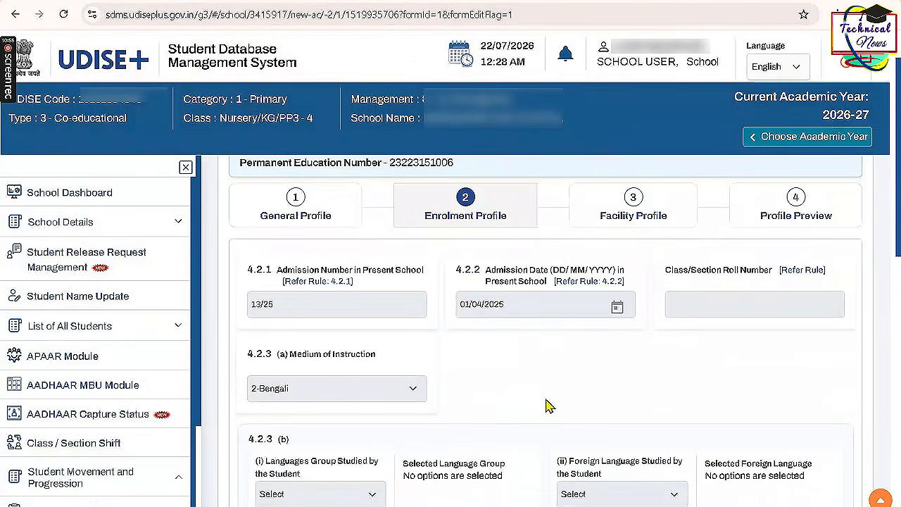
pyautogui.scroll(-5, 549, 406)
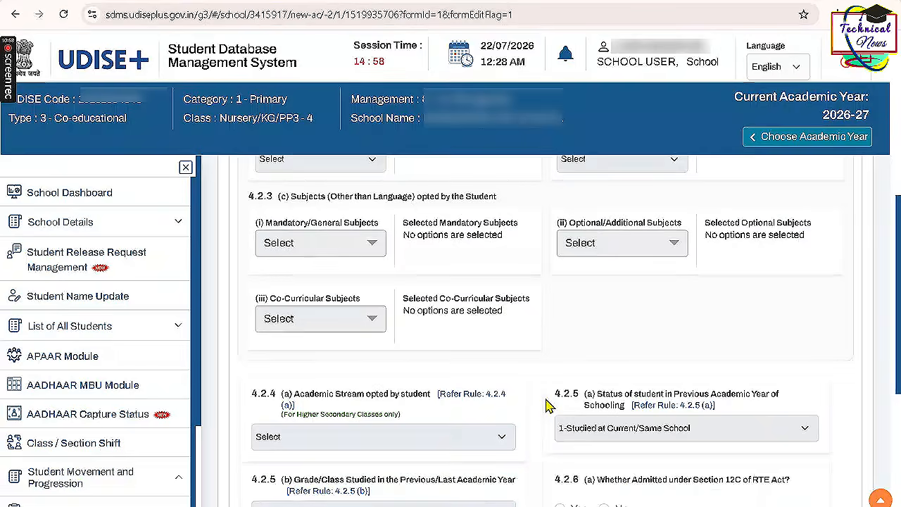
pyautogui.scroll(-1, 550, 406)
pyautogui.scroll(-4, 550, 406)
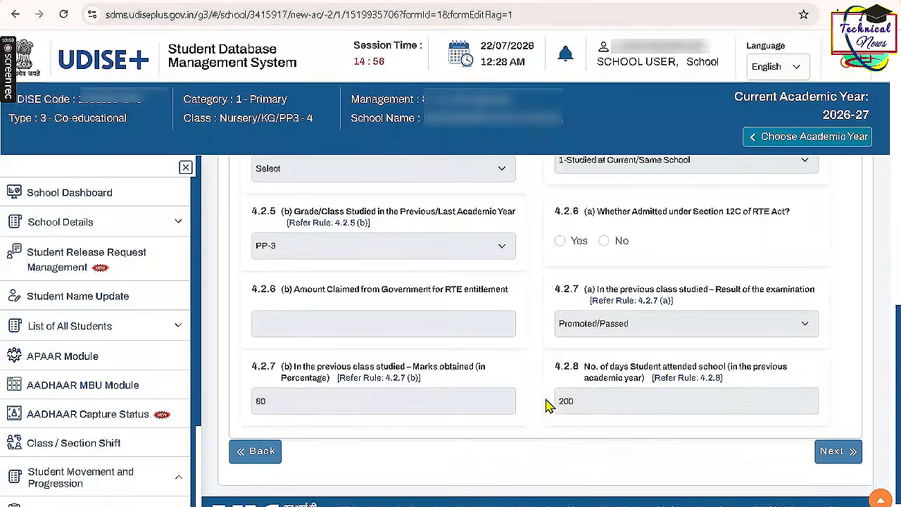
pyautogui.click(847, 426)
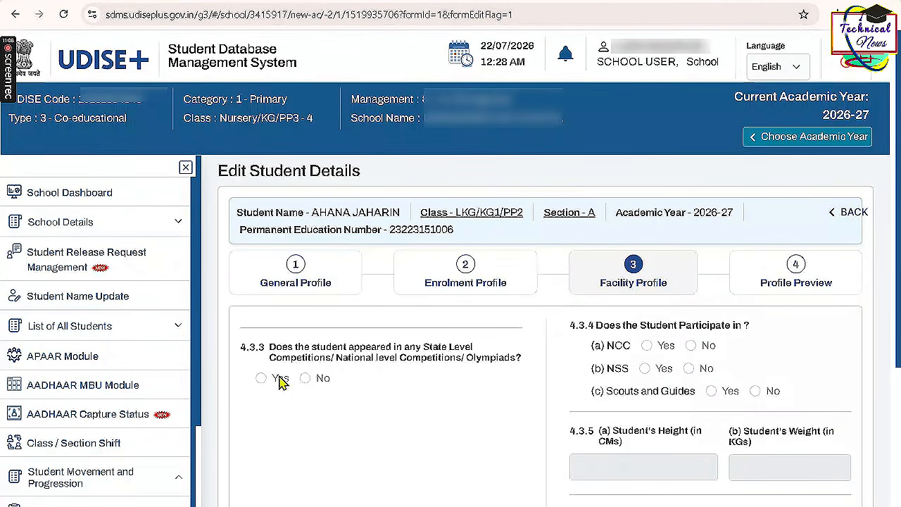
pyautogui.scroll(-3, 623, 352)
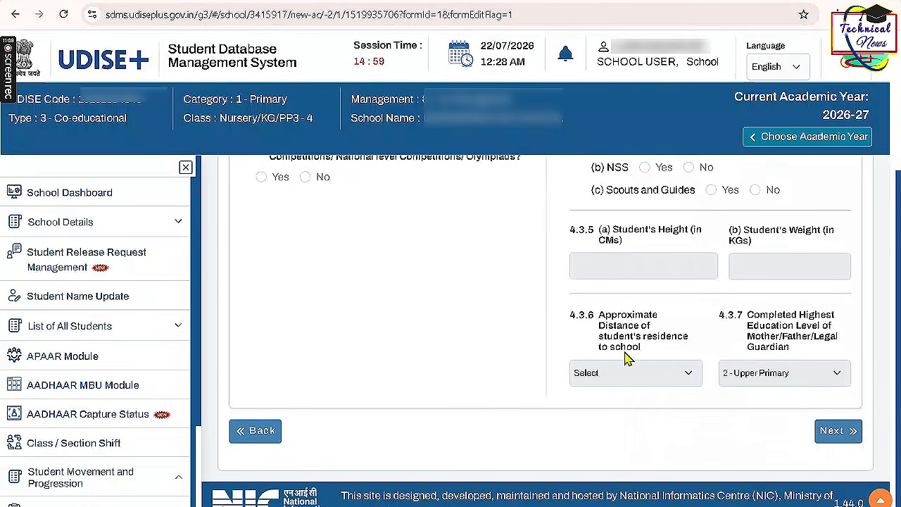
# - Open the Profile Preview and review the Complete Data note and the student's general and enrolment details
pyautogui.click(851, 431)
pyautogui.scroll(1, 714, 416)
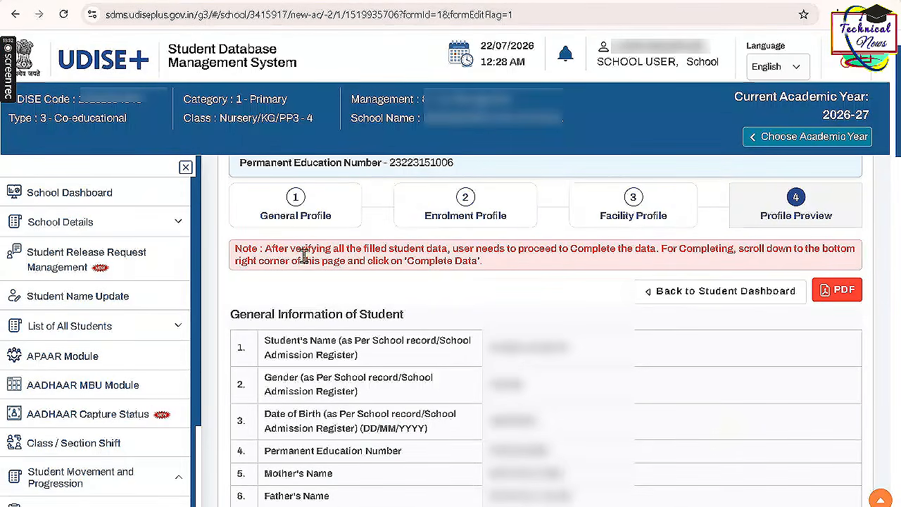
pyautogui.moveTo(265, 251); pyautogui.dragTo(485, 271)
pyautogui.click(486, 271)
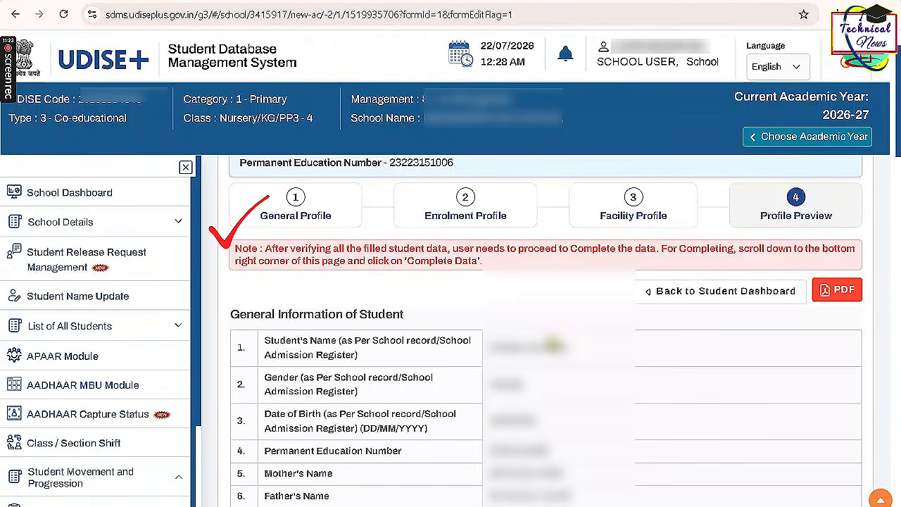
pyautogui.scroll(-10, 554, 345)
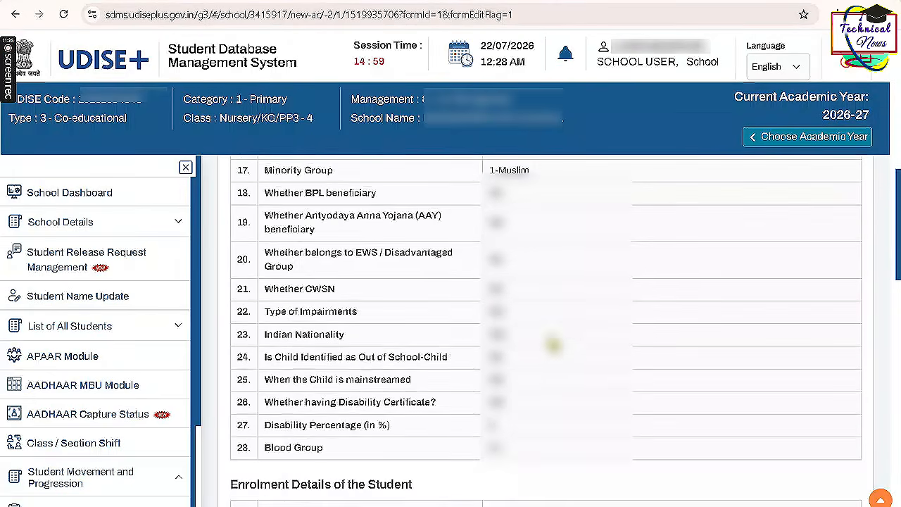
pyautogui.scroll(-4, 554, 345)
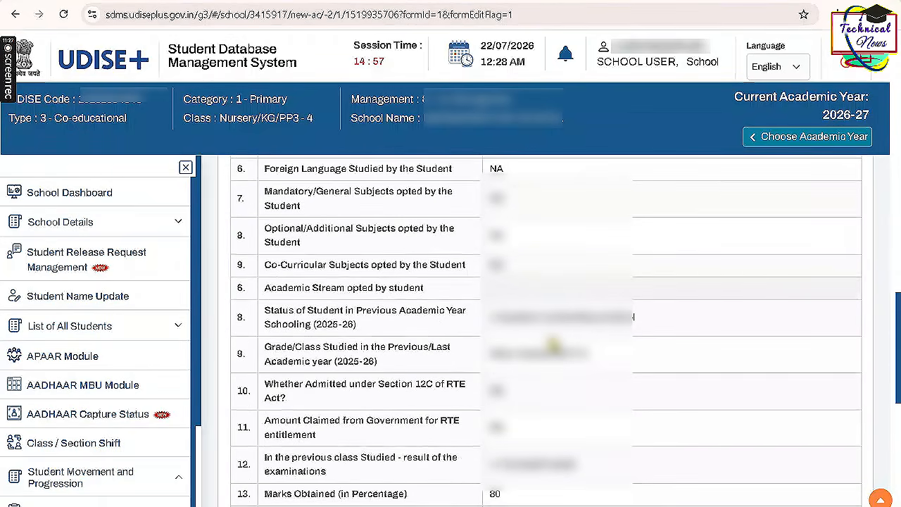
pyautogui.scroll(-5, 554, 345)
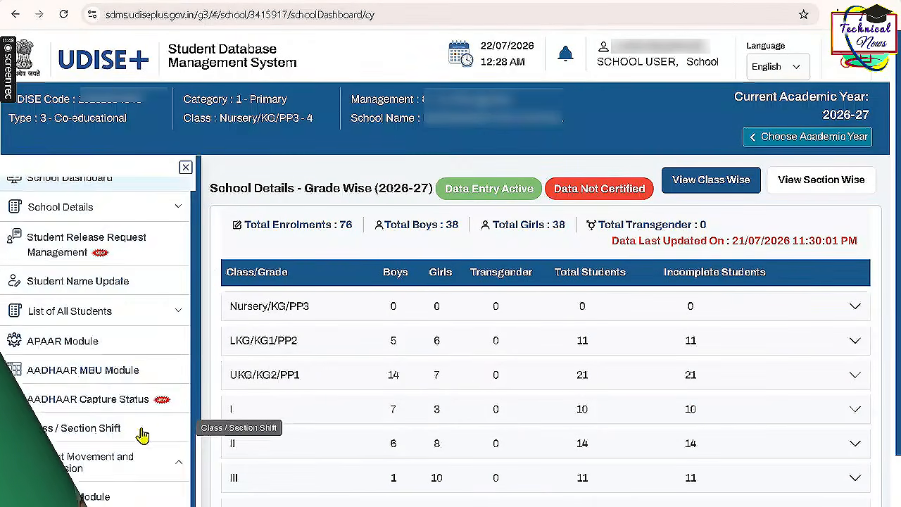
# - Open Track Student and search for a student by pasting the Permanent Education Number
pyautogui.scroll(-5, 159, 422)
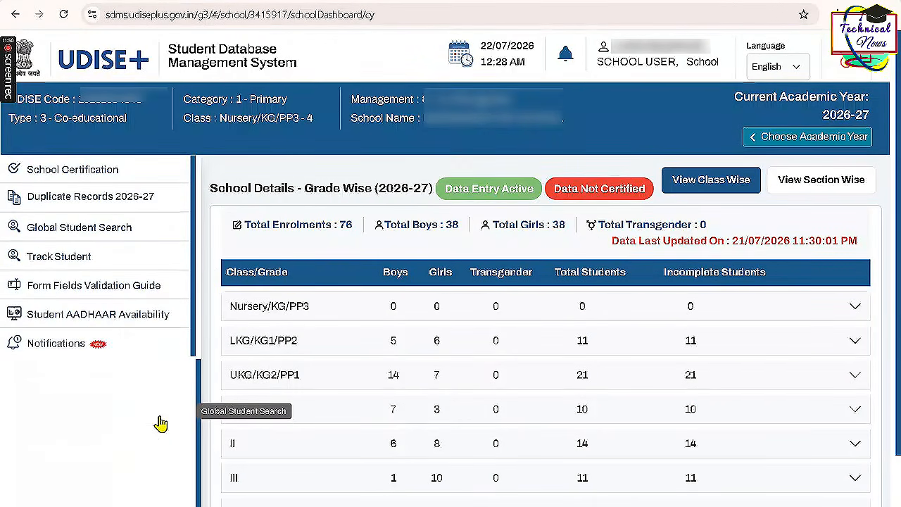
pyautogui.scroll(1, 160, 423)
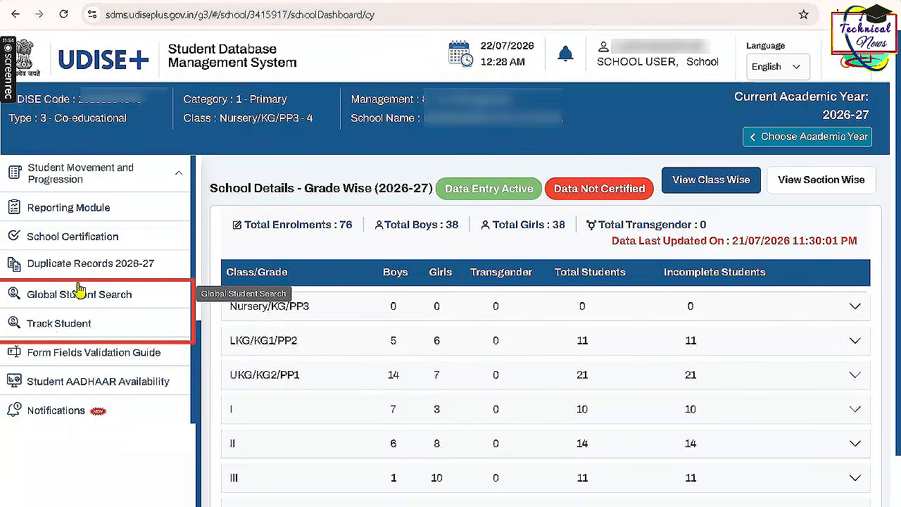
pyautogui.click(70, 329)
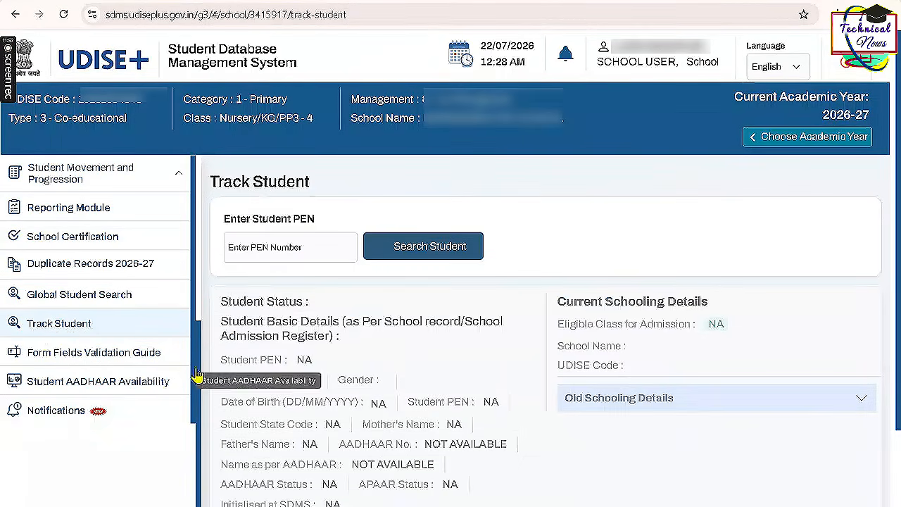
pyautogui.moveTo(237, 221); pyautogui.dragTo(313, 221)
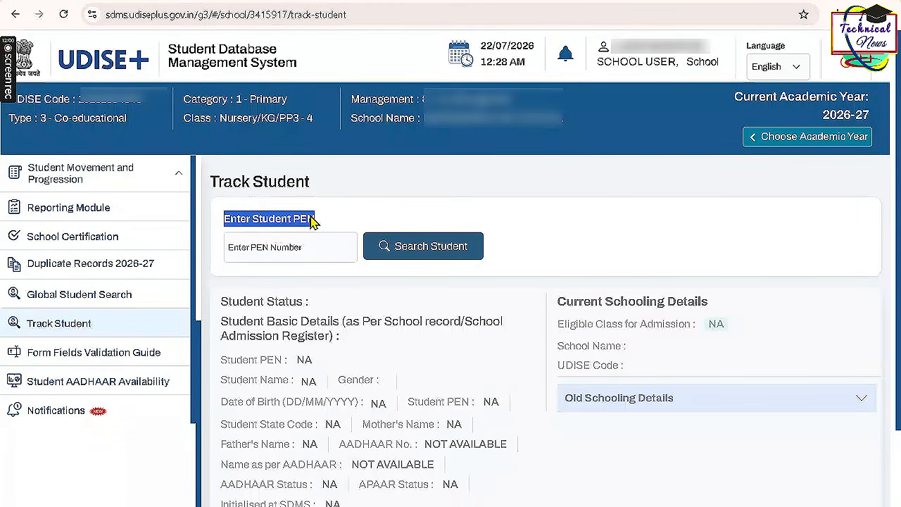
pyautogui.click(272, 250)
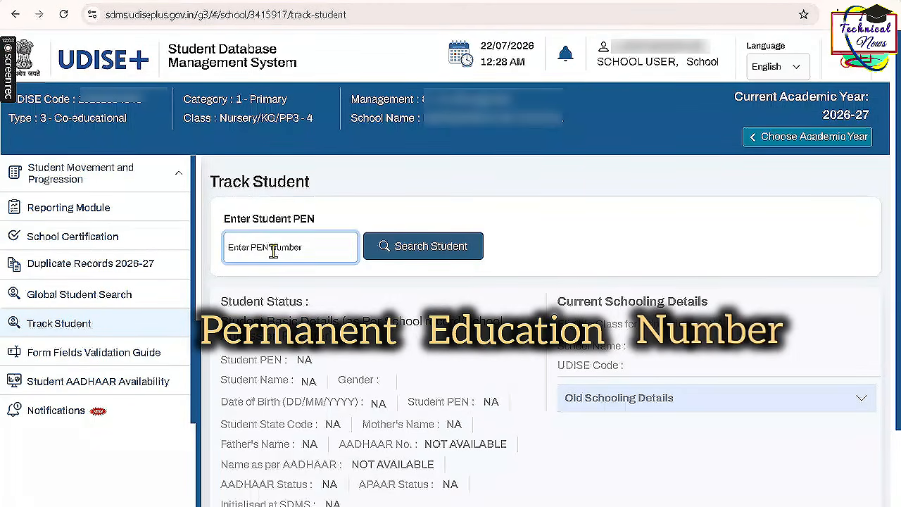
pyautogui.rightClick(272, 250)
pyautogui.click(288, 365)
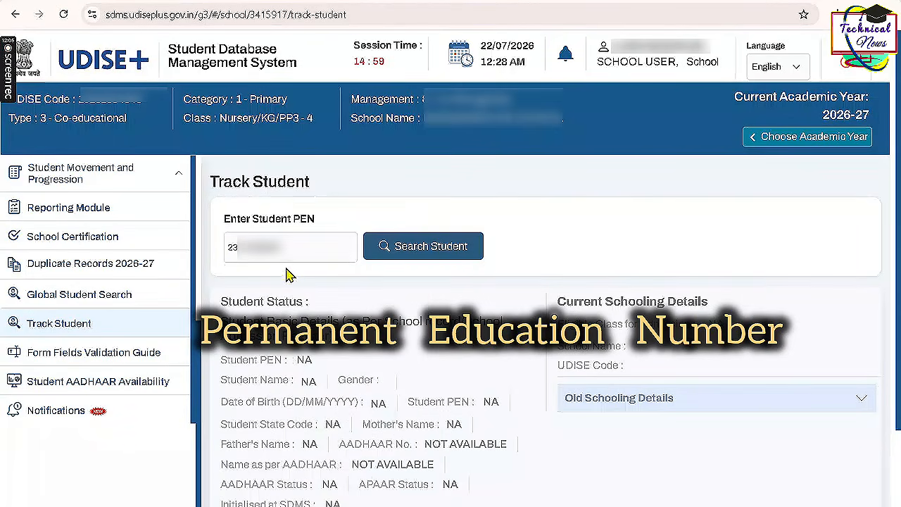
pyautogui.click(414, 259)
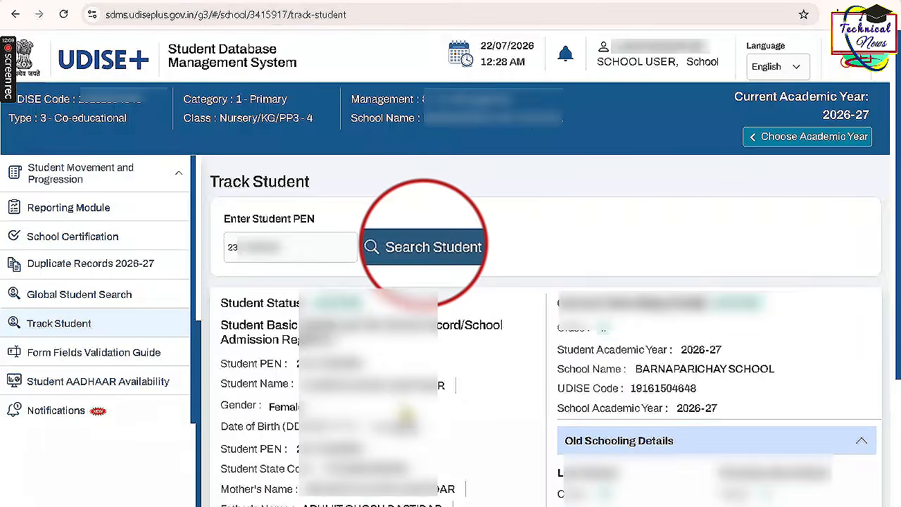
# - Review the tracked student's status, basic details, and current and old schooling details
pyautogui.scroll(-1, 647, 275)
pyautogui.tripleClick(728, 234)
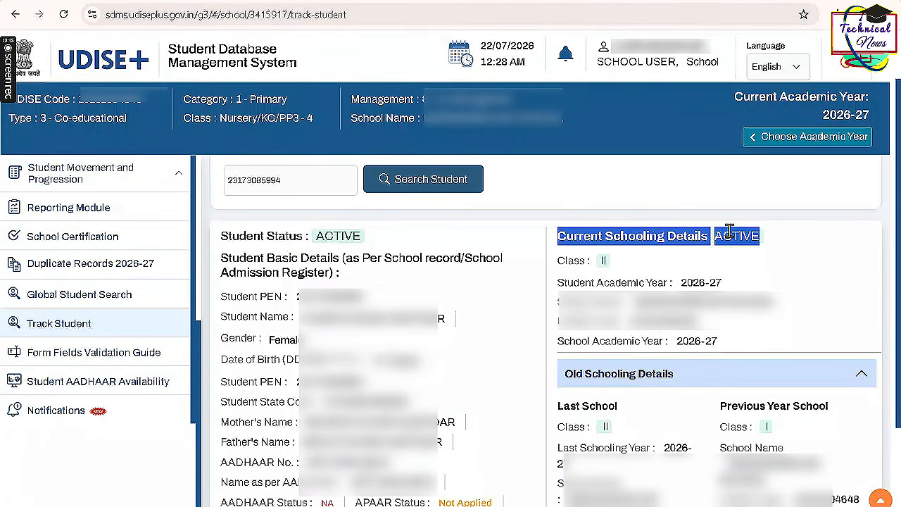
pyautogui.click(729, 232)
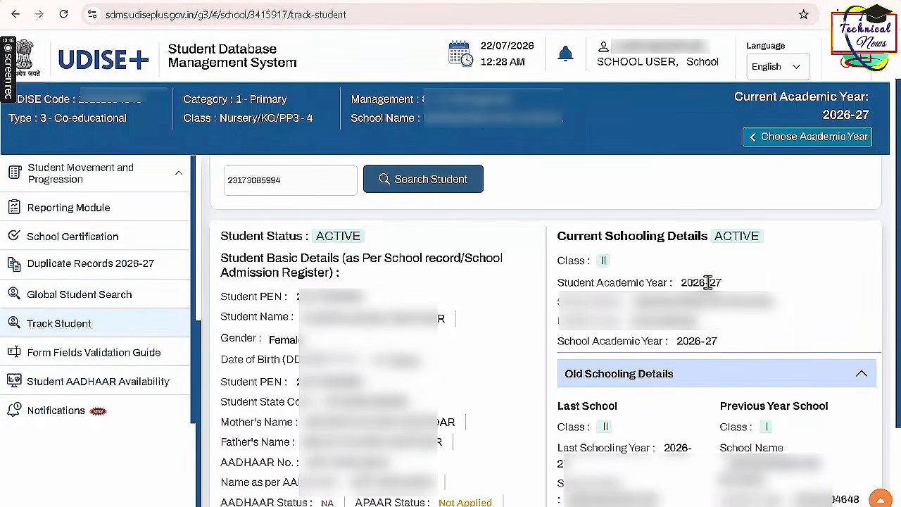
pyautogui.scroll(-1, 707, 283)
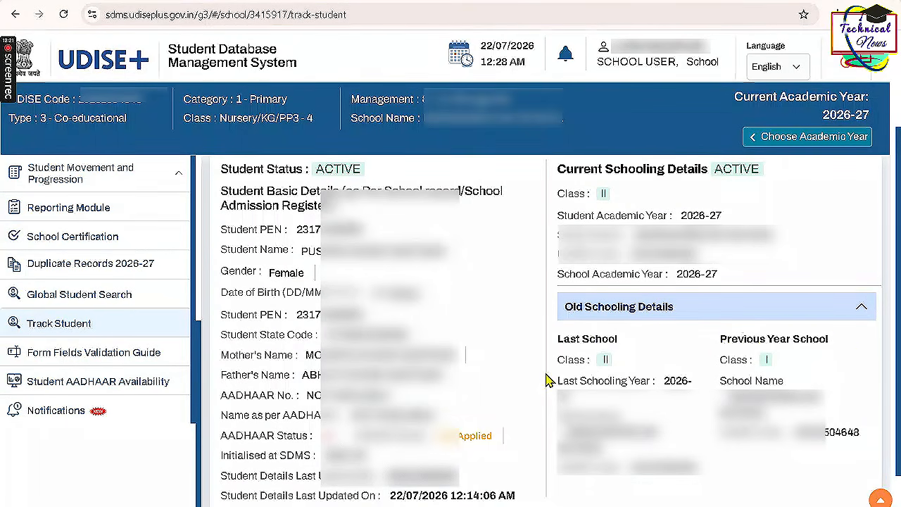
pyautogui.scroll(2, 491, 415)
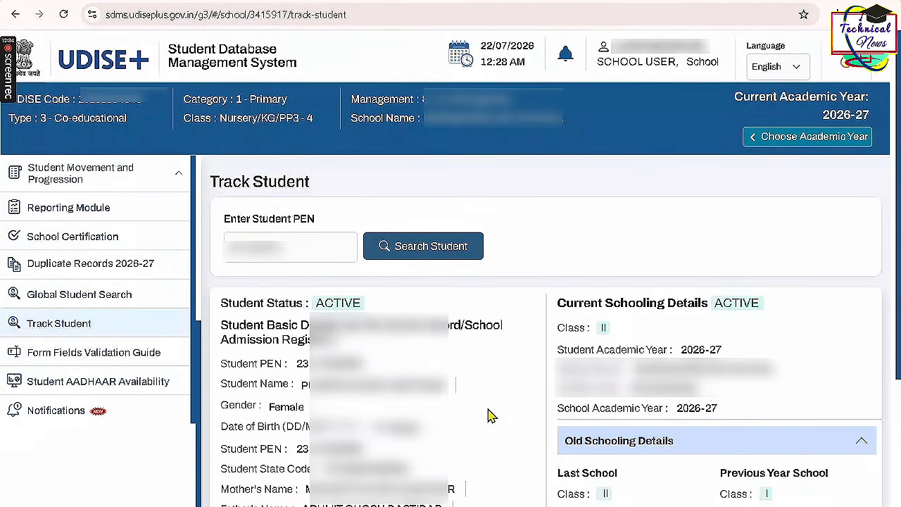
# - Open Global Student Search and choose the search by Student PEN
pyautogui.doubleClick(93, 300)
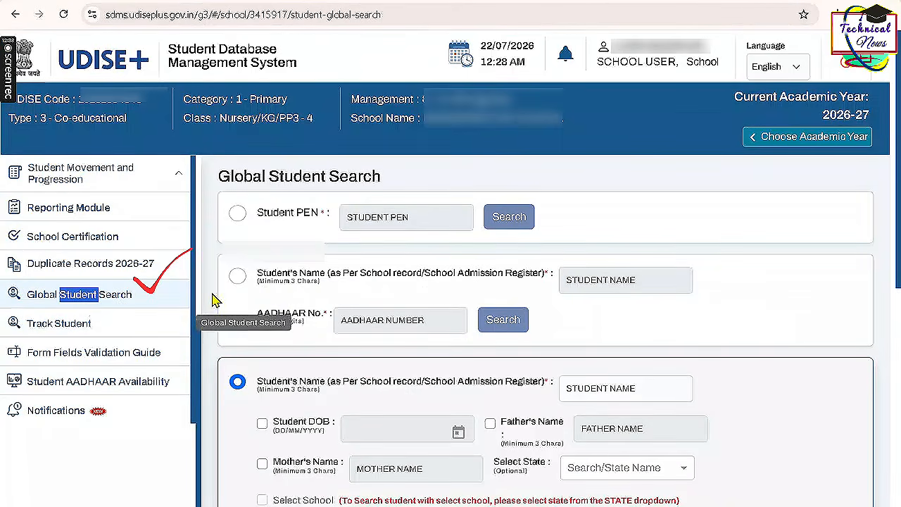
pyautogui.click(237, 214)
pyautogui.click(374, 217)
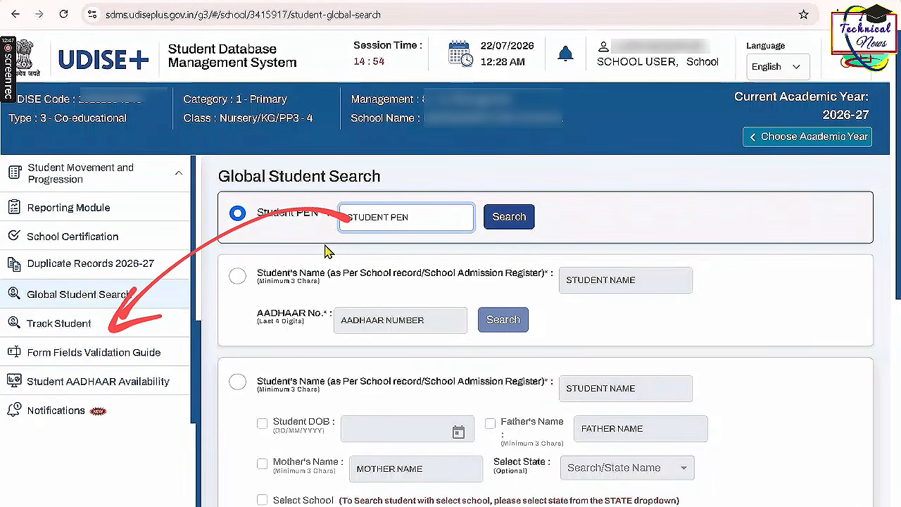
# - Search by the student's name and last four AADHAAR digits, and review the matching record through its status and HOS details
pyautogui.click(237, 276)
pyautogui.click(596, 283)
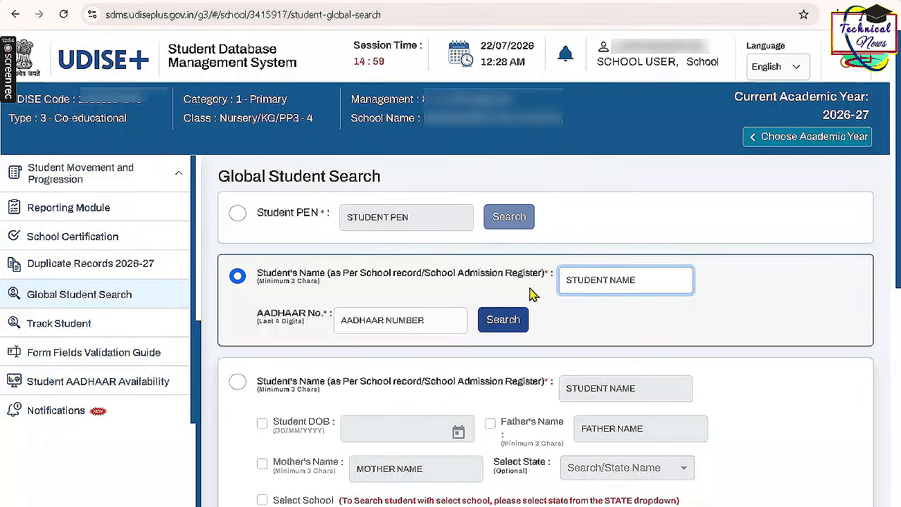
pyautogui.write('RA...')
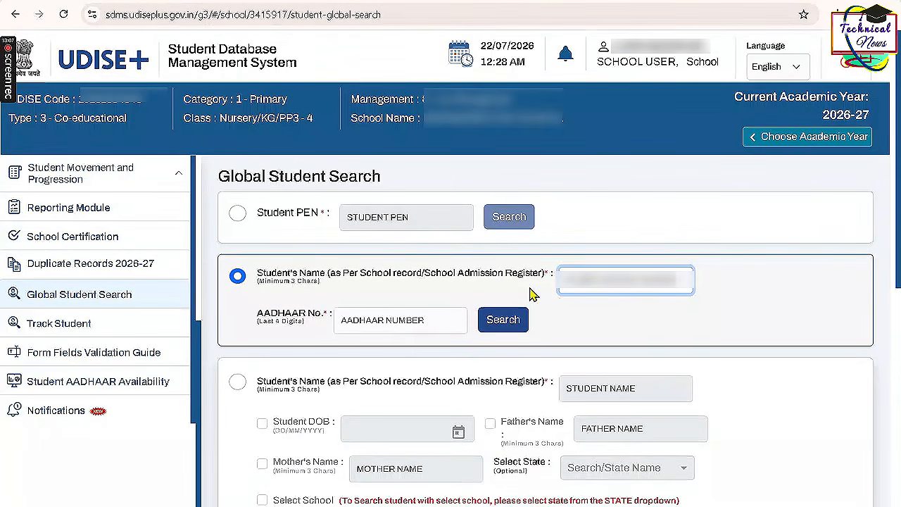
pyautogui.click(441, 322)
pyautogui.doubleClick(269, 328)
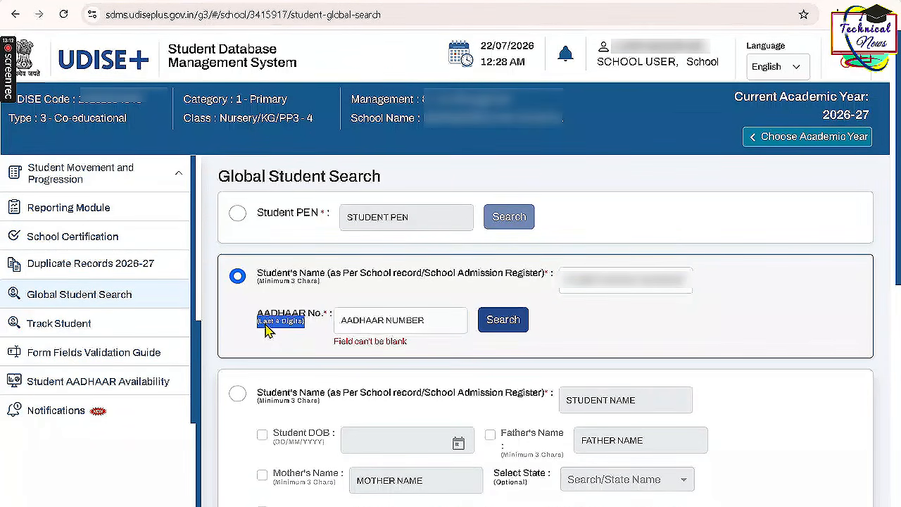
pyautogui.click(374, 327)
pyautogui.write('9999')
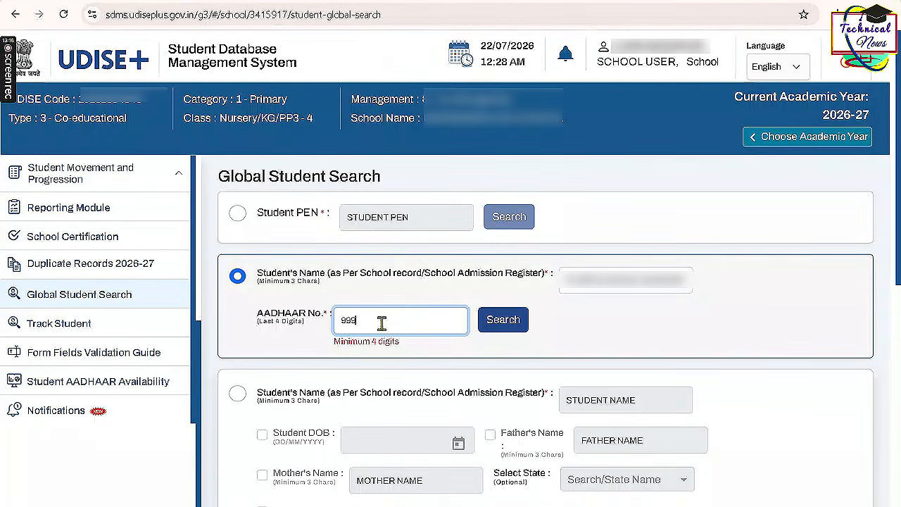
pyautogui.click(485, 336)
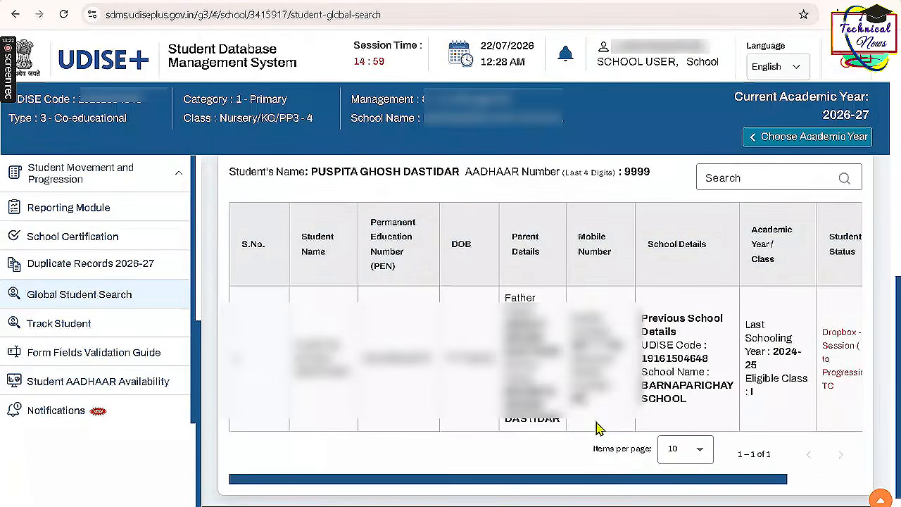
pyautogui.moveTo(708, 484); pyautogui.dragTo(820, 478)
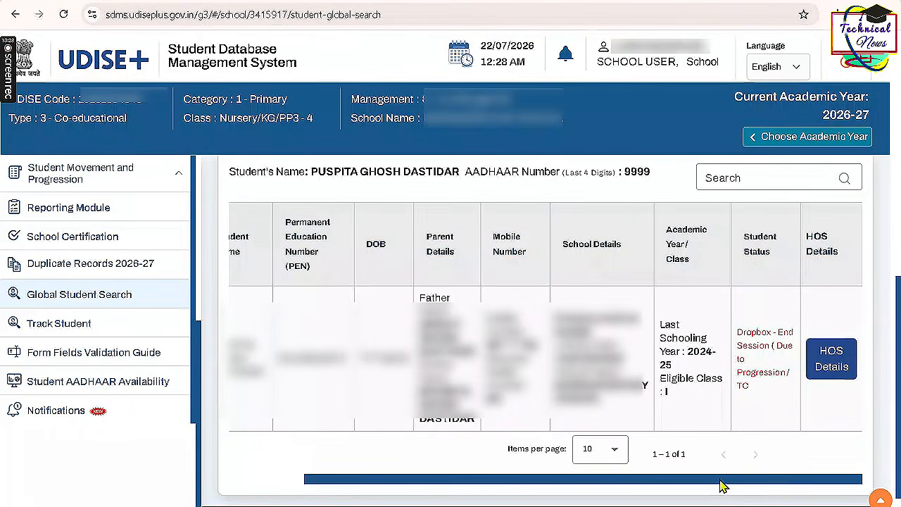
pyautogui.scroll(5, 722, 486)
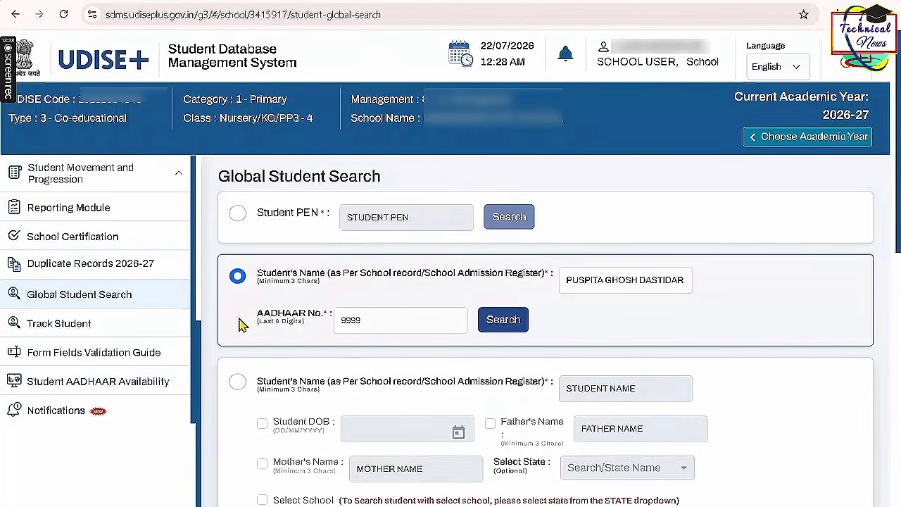
# - Switch to the search by student's name with optional fields, and fill in the student's name, date of birth and father's name
pyautogui.click(238, 382)
pyautogui.scroll(-1, 255, 401)
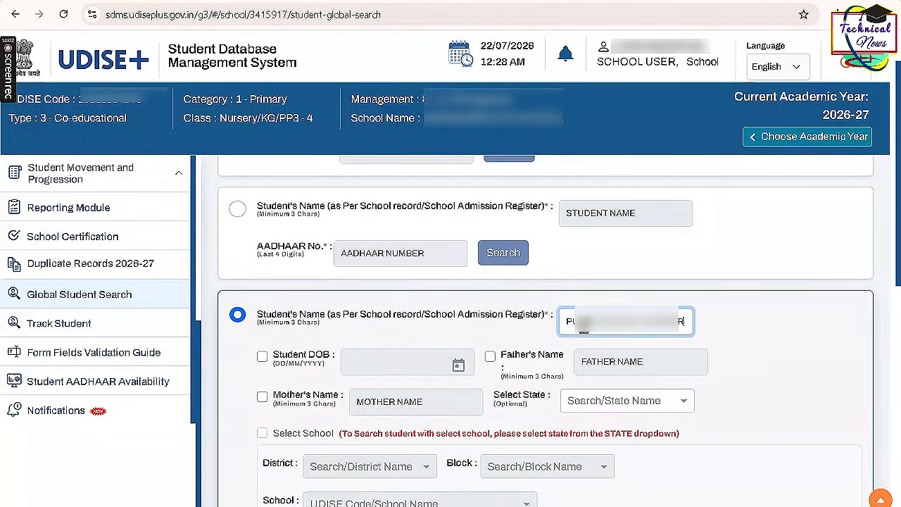
pyautogui.click(262, 357)
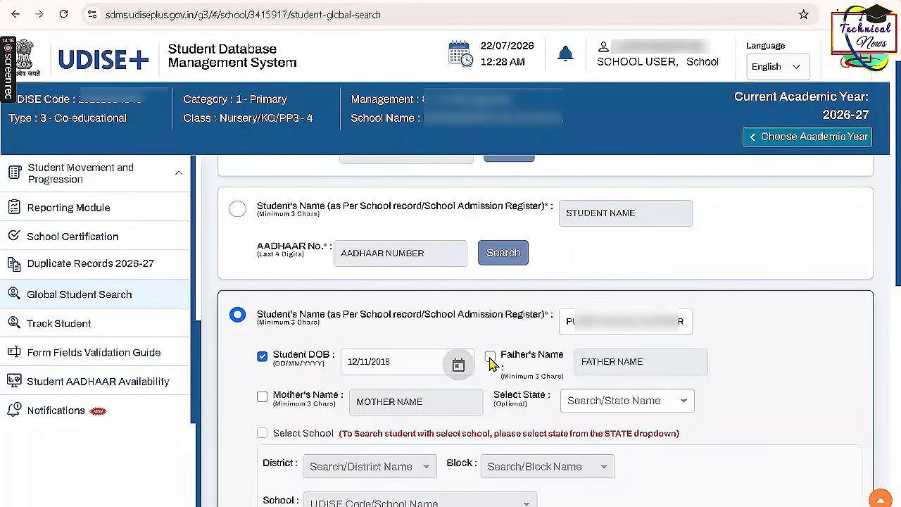
pyautogui.click(491, 357)
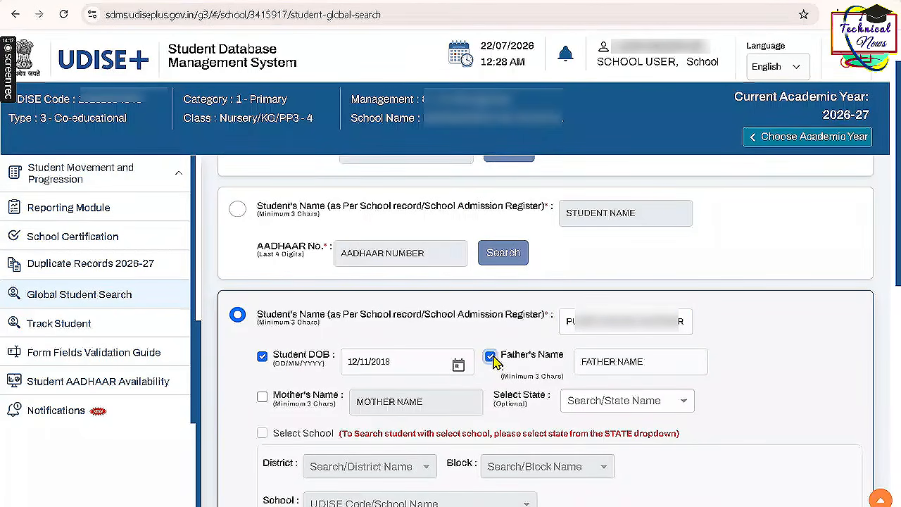
pyautogui.click(605, 369)
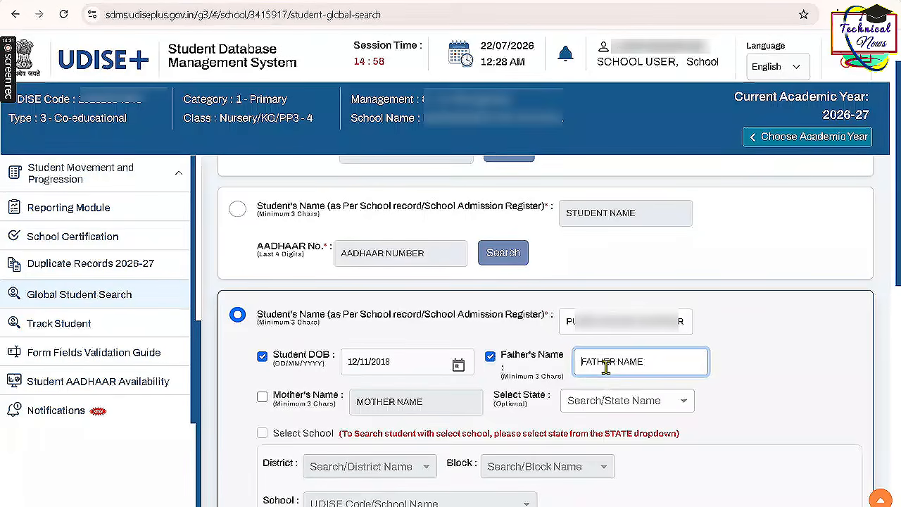
pyautogui.hotkey('ctrl', 'v')
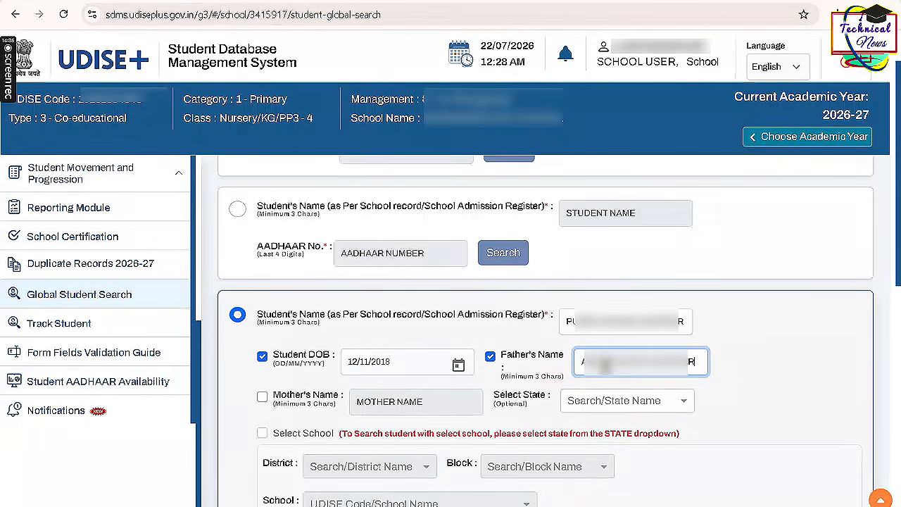
# - Set the state to WEST BENGAL and run the student search
pyautogui.click(587, 406)
pyautogui.write('W')
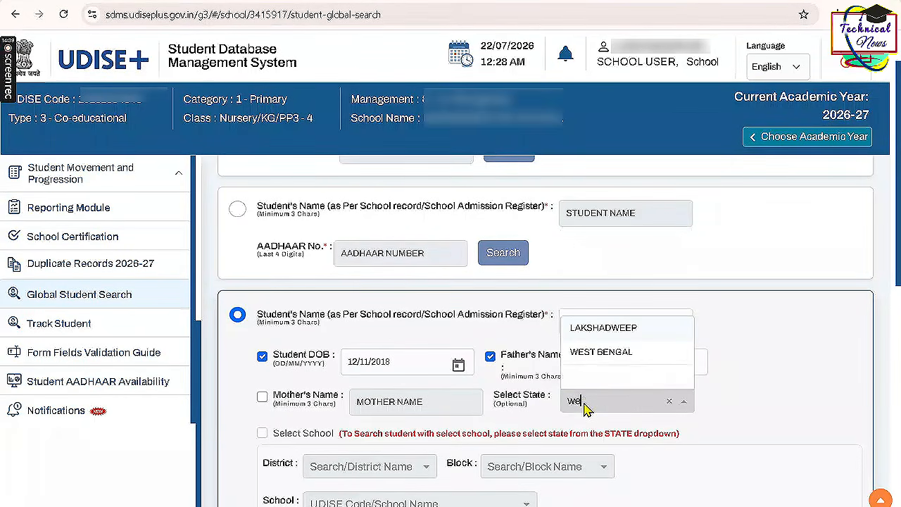
pyautogui.press('Down')
pyautogui.press('Return')
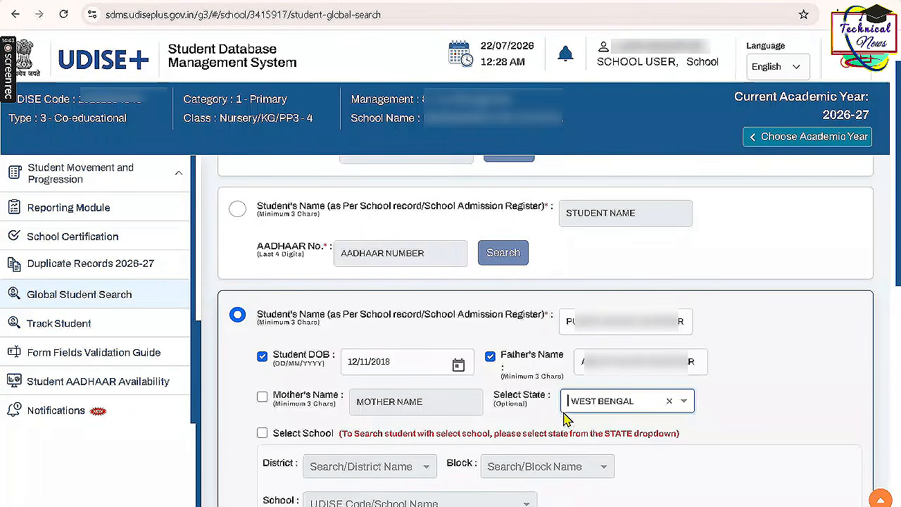
pyautogui.scroll(-3, 565, 419)
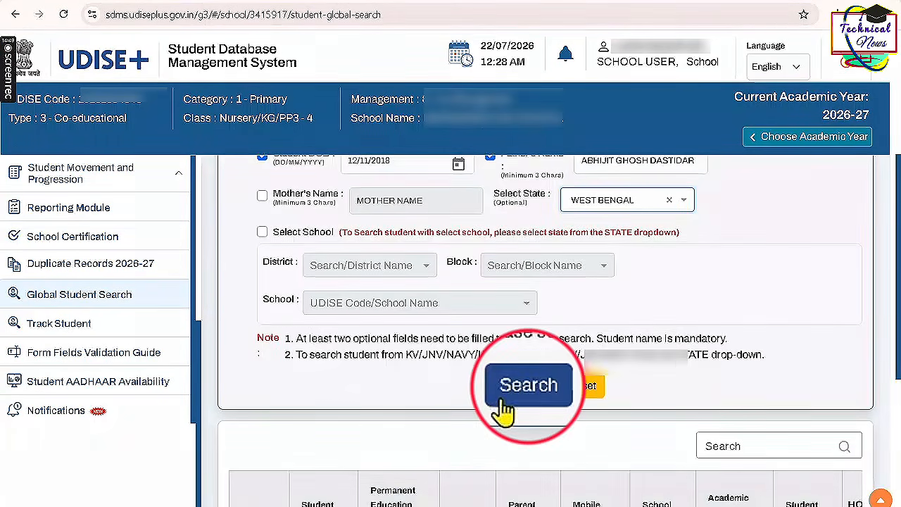
pyautogui.click(528, 385)
# - Review the academic year, class, school details and student status of each matching record
pyautogui.scroll(-2, 502, 402)
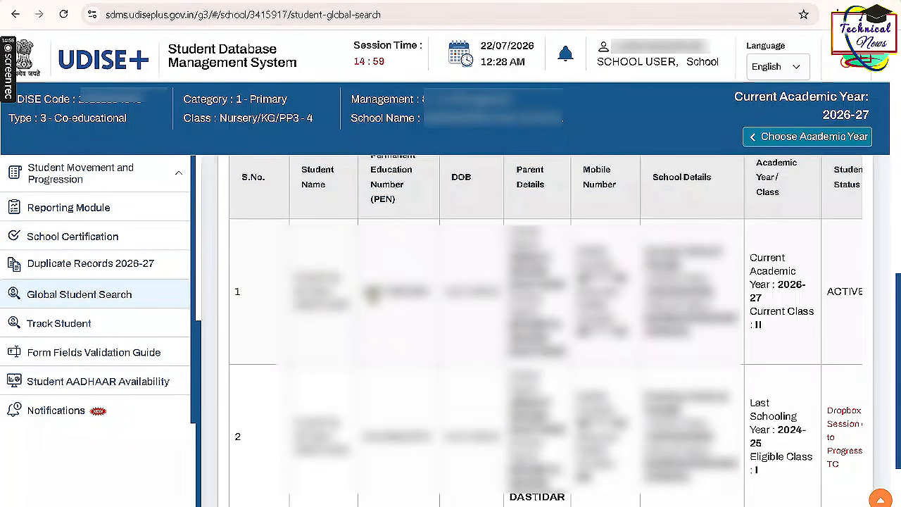
pyautogui.hscroll(3, 372, 292)
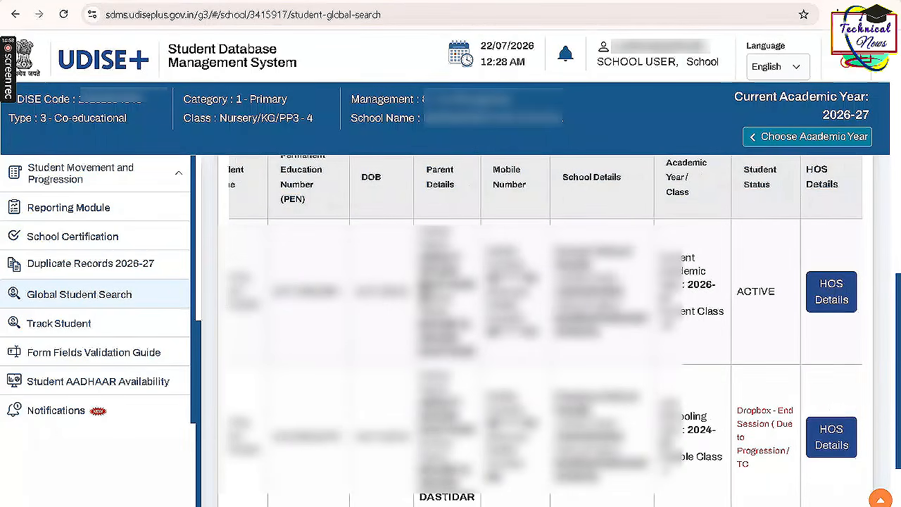
pyautogui.doubleClick(740, 292)
pyautogui.doubleClick(752, 410)
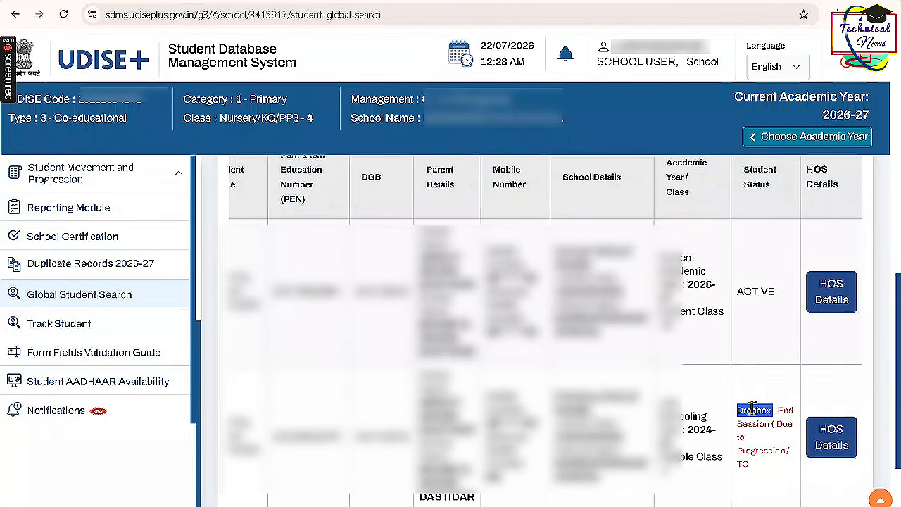
pyautogui.tripleClick(752, 409)
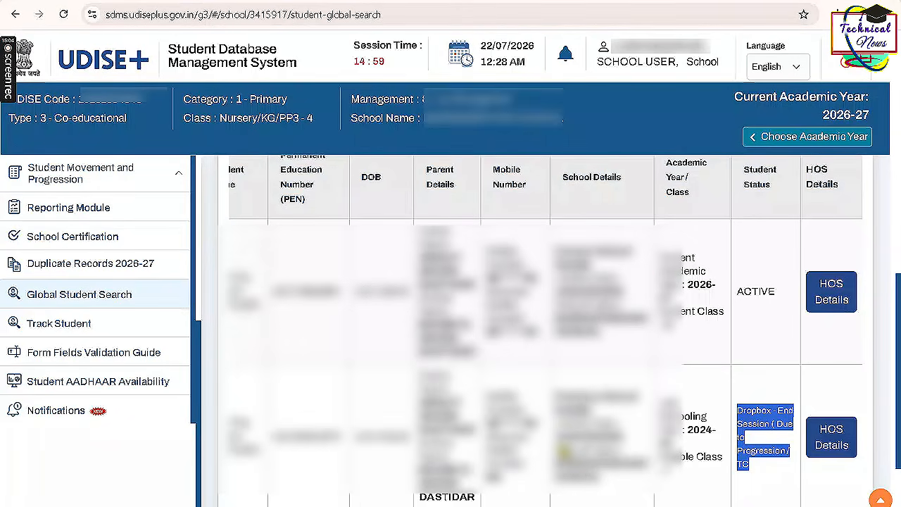
pyautogui.hscroll(-2, 563, 451)
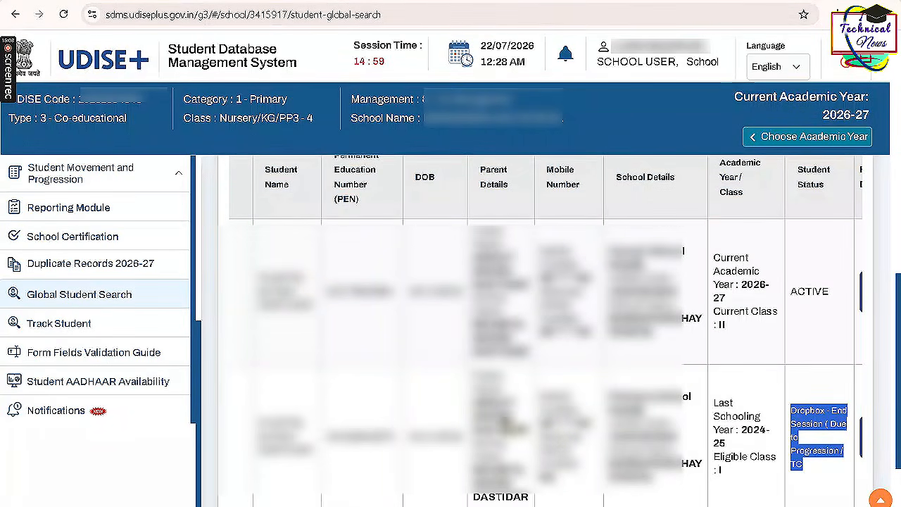
pyautogui.scroll(5, 542, 331)
pyautogui.scroll(4, 542, 331)
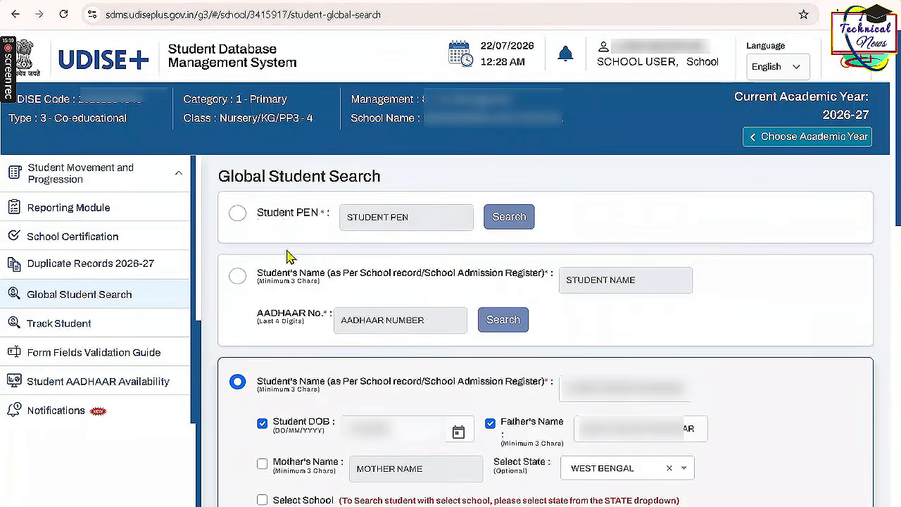
pyautogui.doubleClick(220, 181)
pyautogui.tripleClick(219, 181)
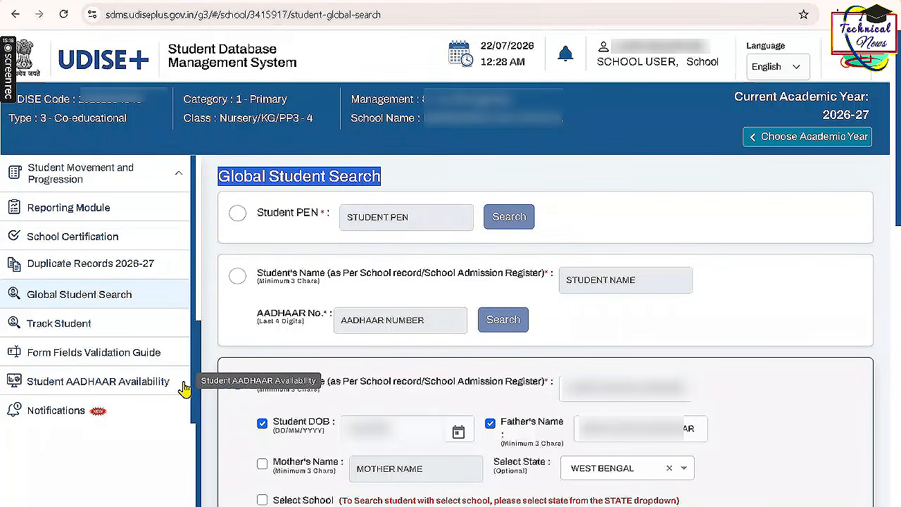
# - Open the School Dashboard with the grade-wise school details
pyautogui.scroll(1, 116, 391)
pyautogui.scroll(5, 116, 391)
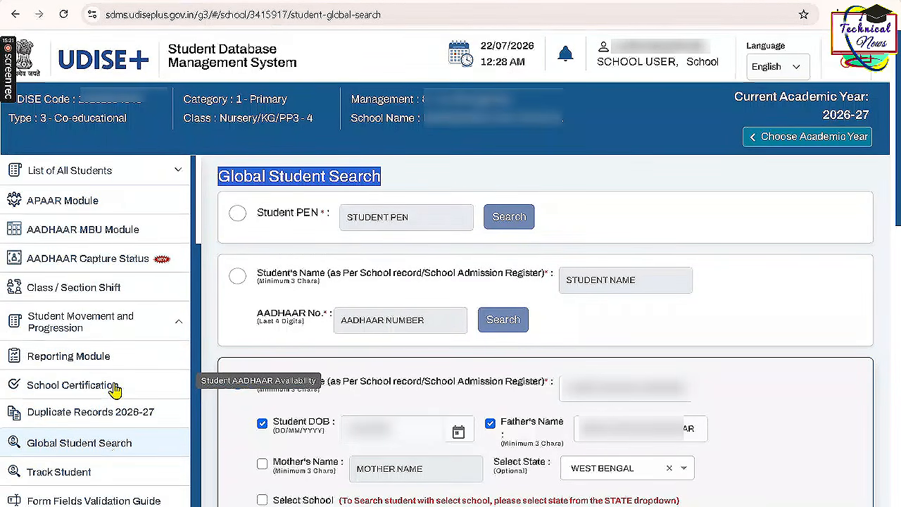
pyautogui.click(112, 197)
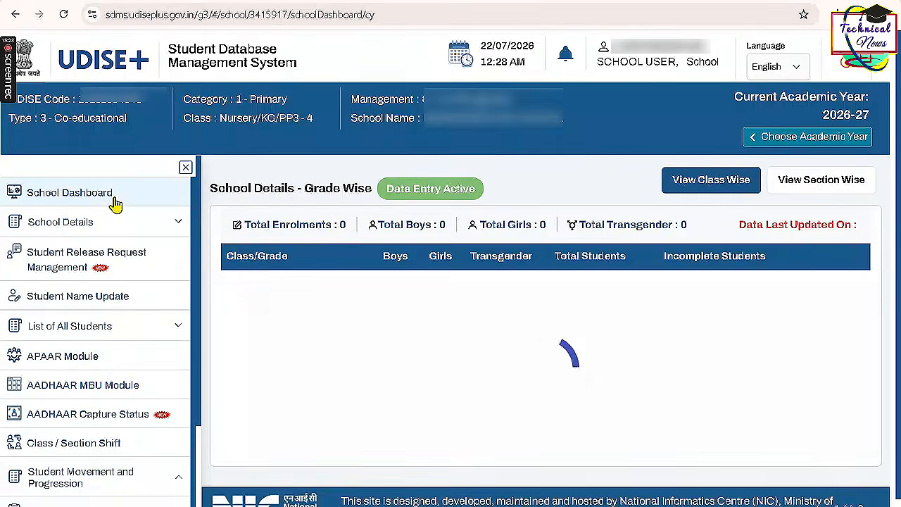
# - Open Send to Dropbox under Student Movement and Progression, enter its transfer-certificate and dropout module, and acknowledge the notice
pyautogui.moveTo(88, 505)
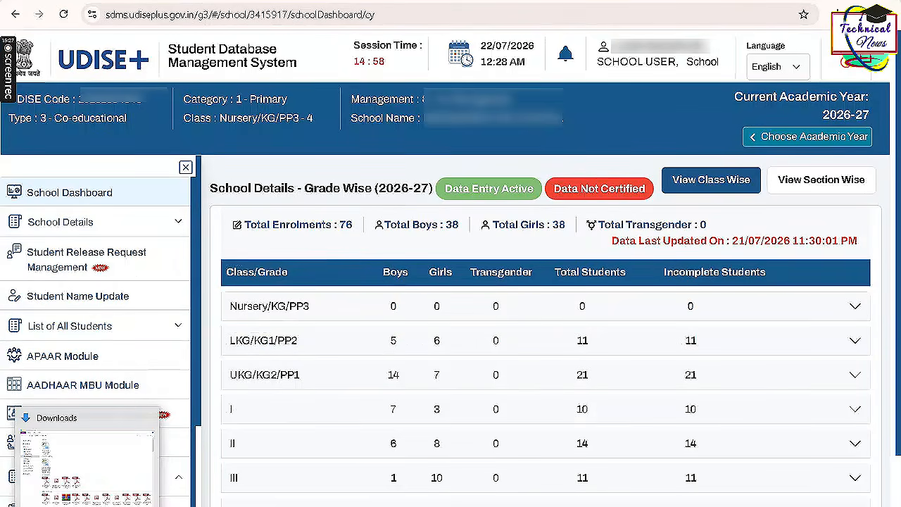
pyautogui.scroll(-1, 132, 390)
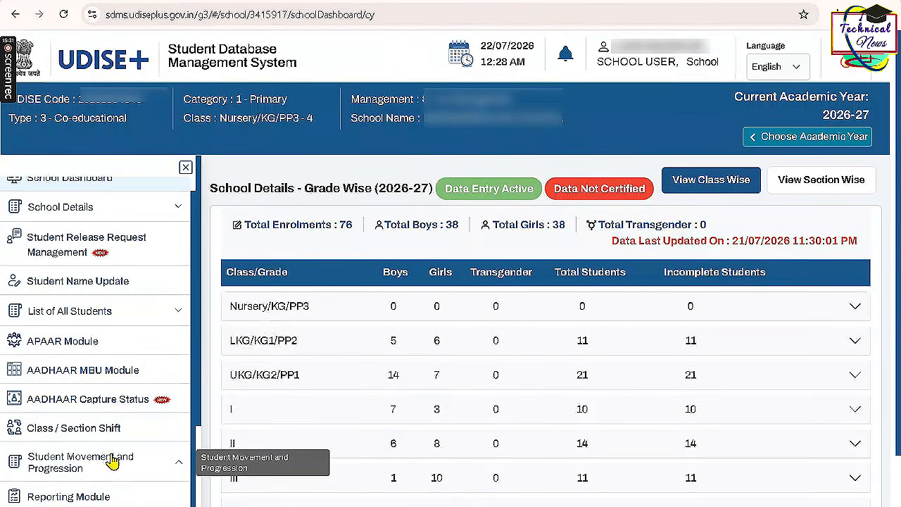
pyautogui.scroll(-1, 200, 432)
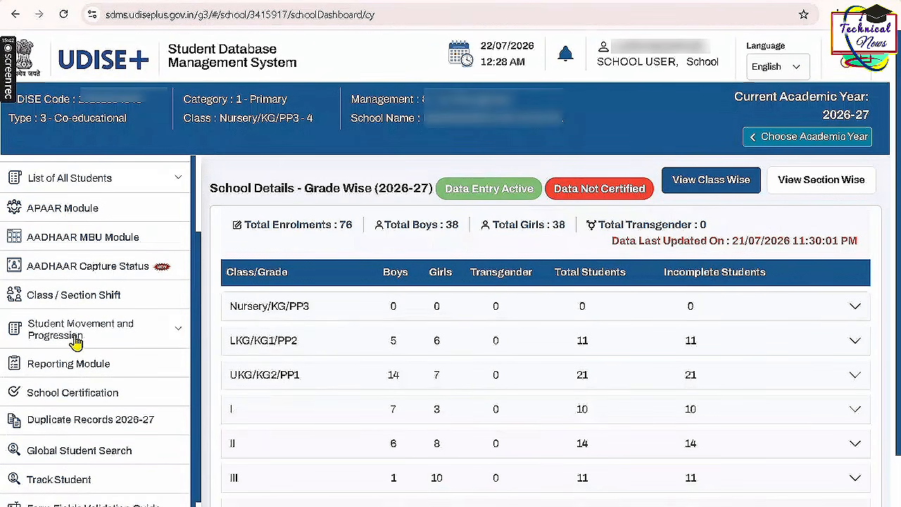
pyautogui.click(76, 341)
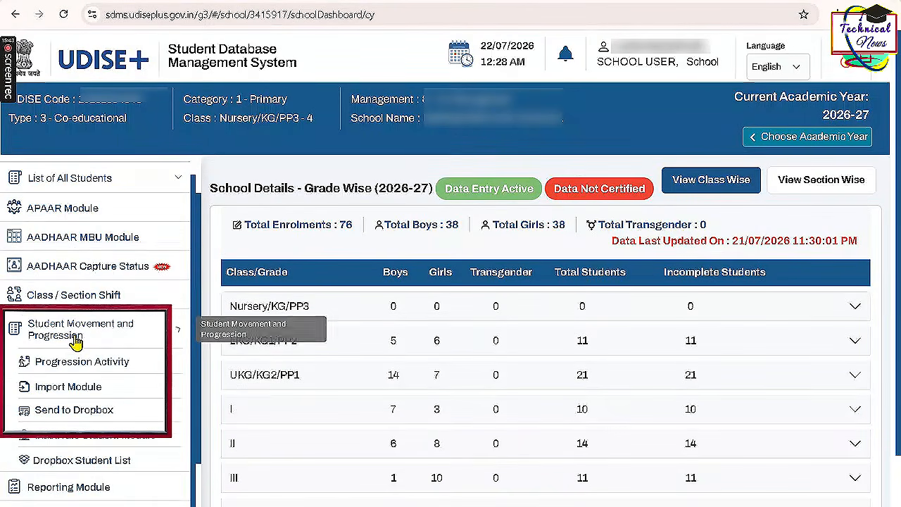
pyautogui.click(92, 418)
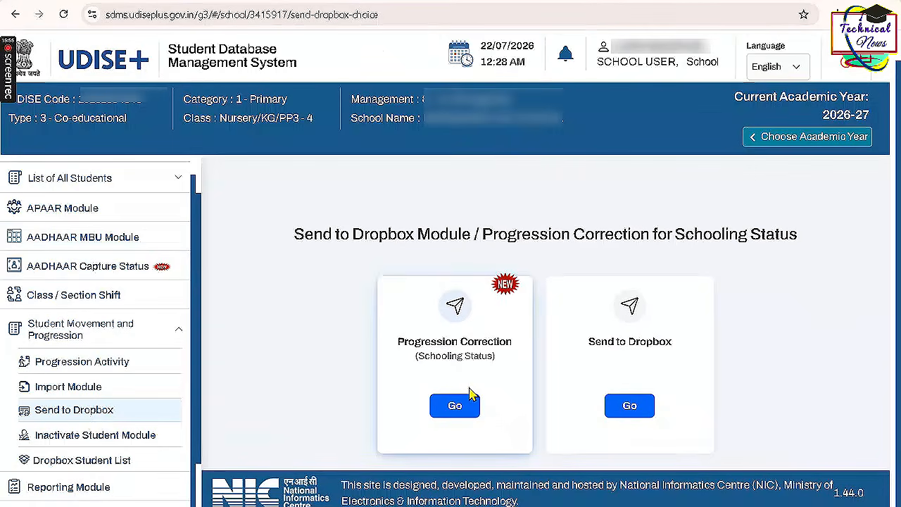
pyautogui.click(629, 406)
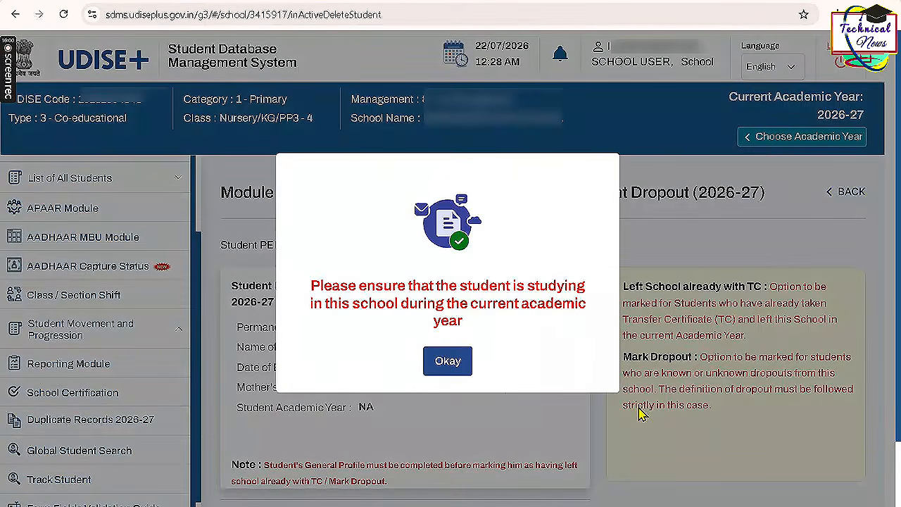
pyautogui.click(428, 373)
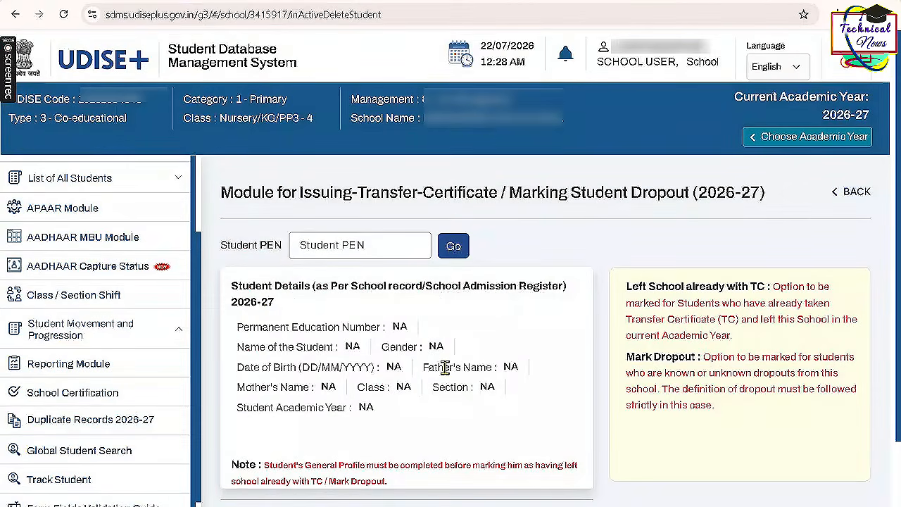
# - Look up the departing student in the transfer-certificate module by entering their Student PEN
pyautogui.click(364, 246)
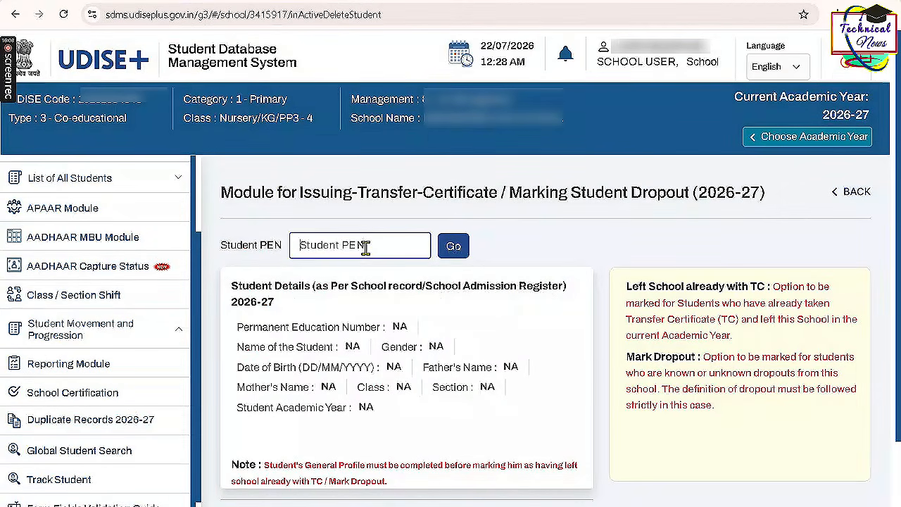
pyautogui.rightClick(364, 248)
pyautogui.click(389, 366)
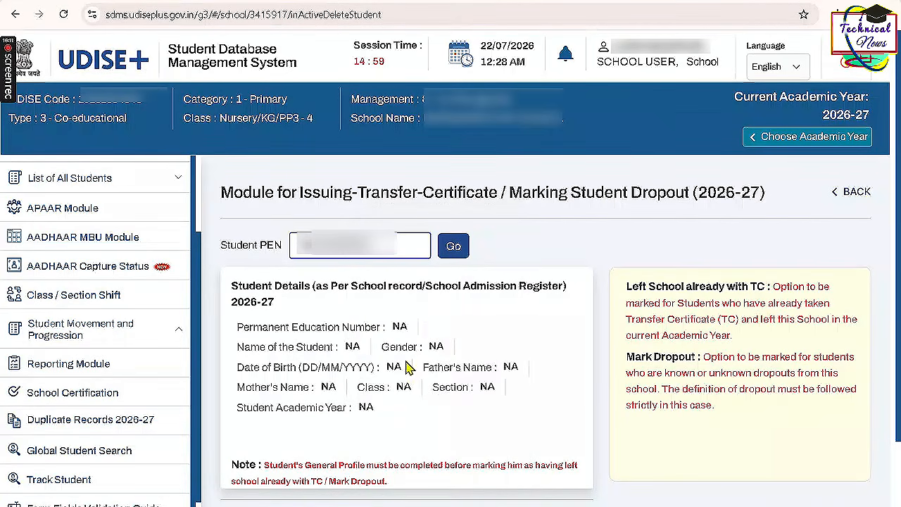
pyautogui.click(448, 253)
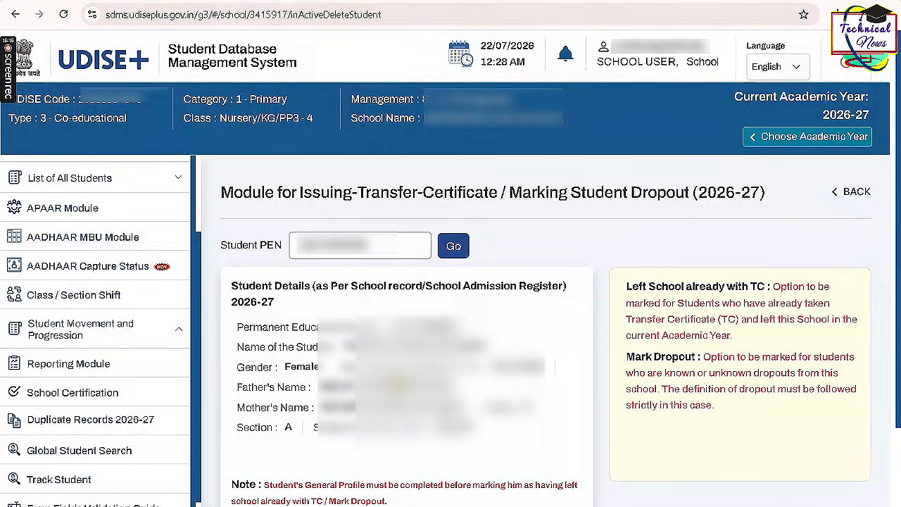
pyautogui.scroll(-1, 451, 317)
pyautogui.scroll(-1, 394, 418)
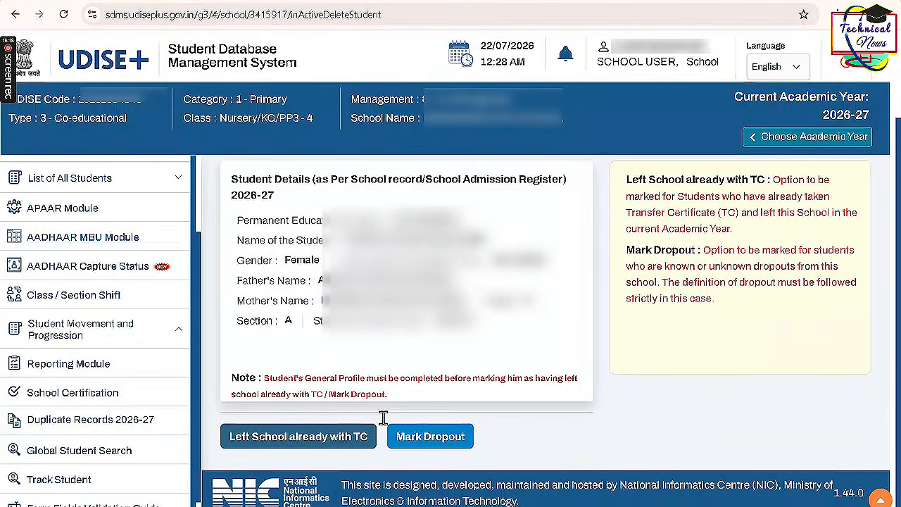
# - Initiate the Left School already with TC process for the retrieved student and confirm it
pyautogui.click(336, 450)
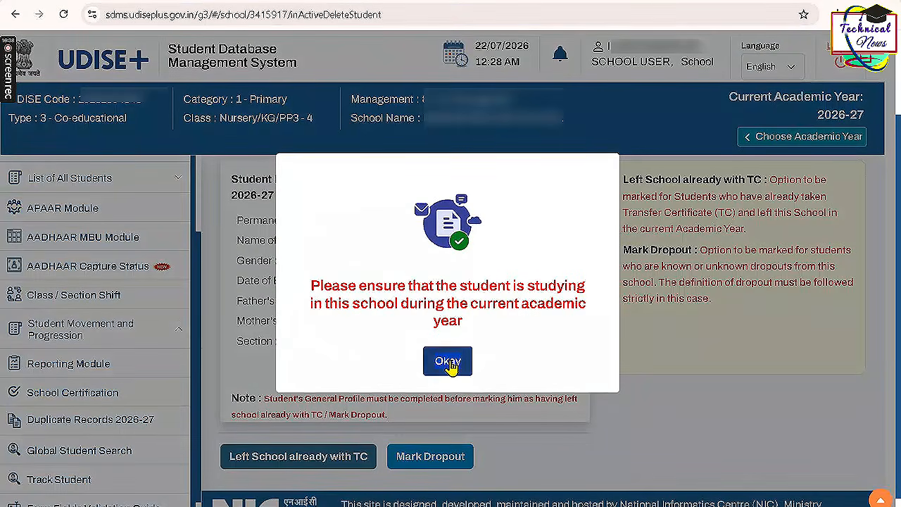
pyautogui.click(449, 362)
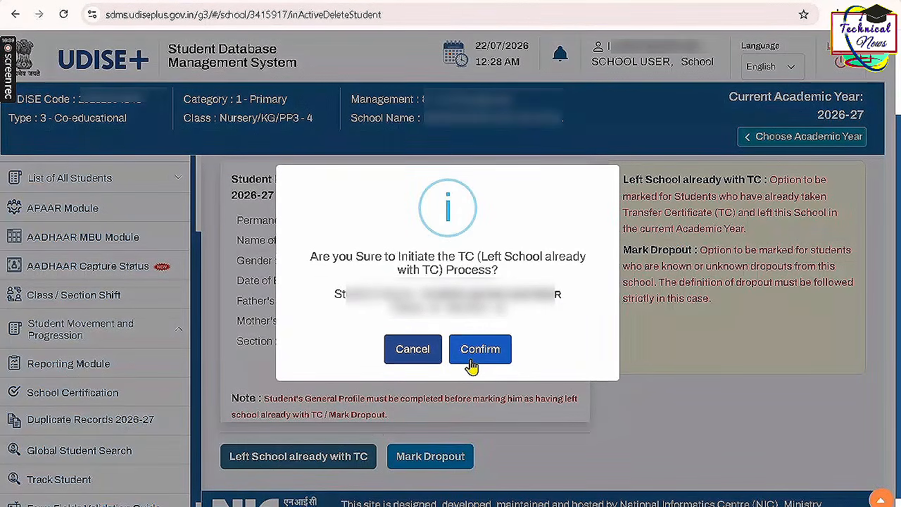
pyautogui.click(471, 362)
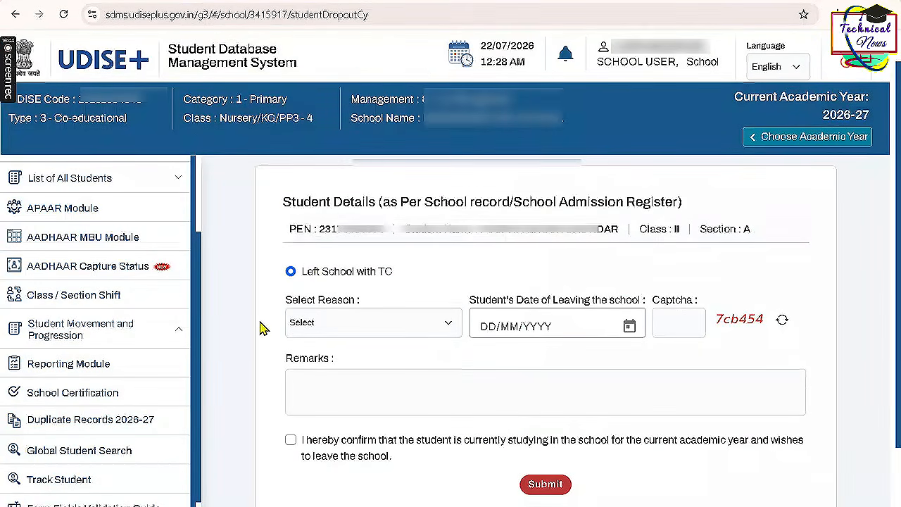
# - Set the leaving reason to Family Relocation / Transfer and the student's date of leaving to 20/07/2026
pyautogui.moveTo(304, 276); pyautogui.dragTo(397, 285)
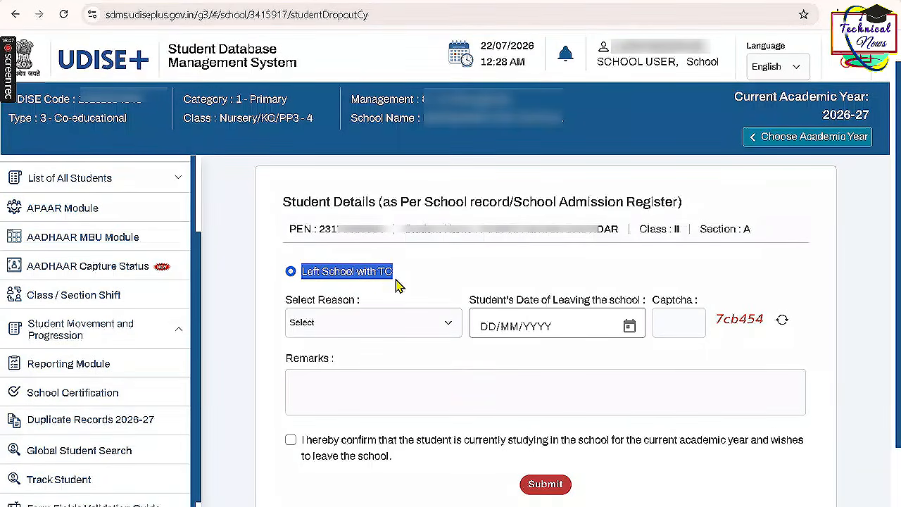
pyautogui.click(380, 334)
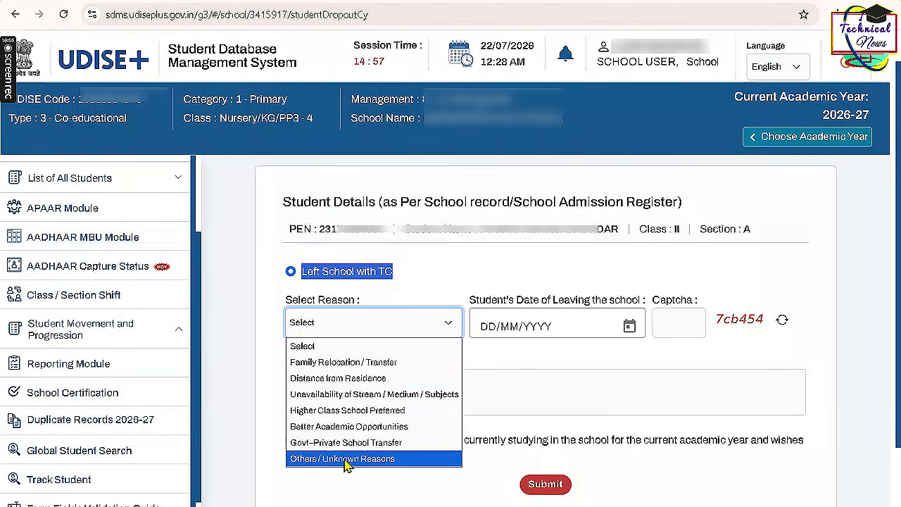
pyautogui.click(352, 367)
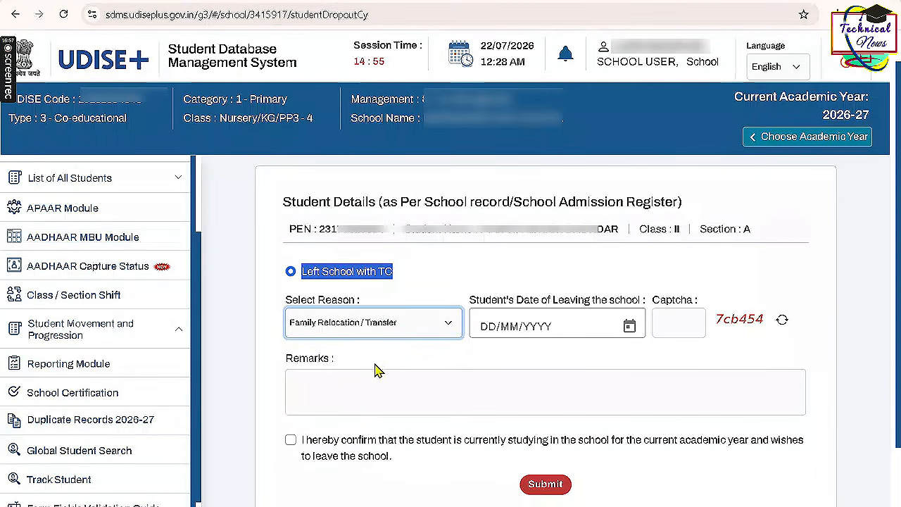
pyautogui.click(630, 328)
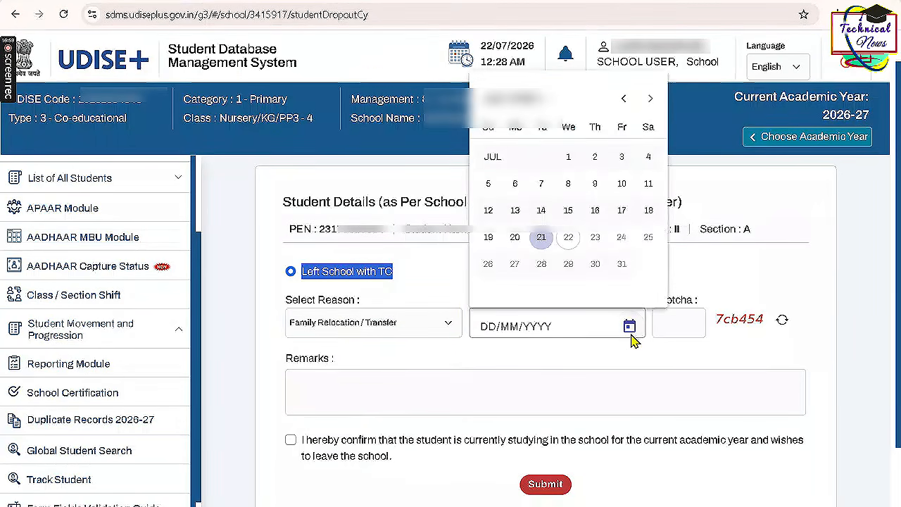
pyautogui.click(519, 241)
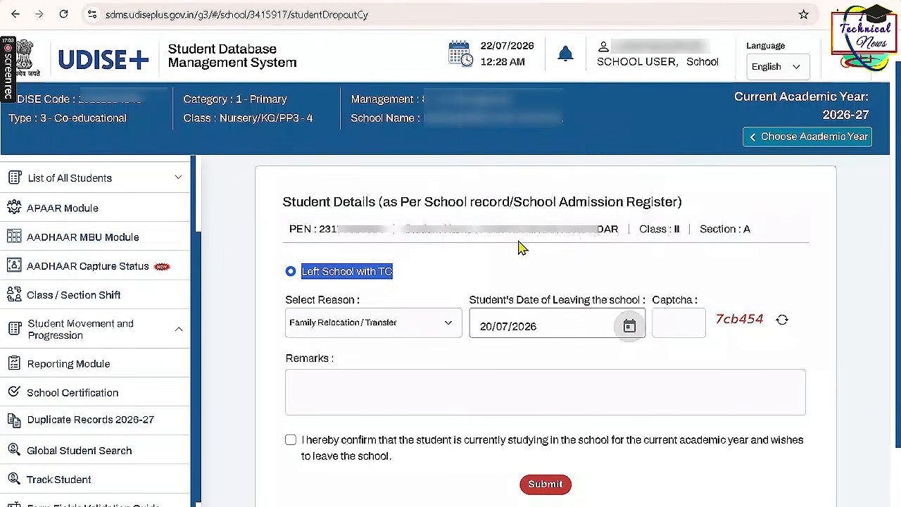
# - Enter the captcha, accept the leaving declaration and add the remark "Transfer student"
pyautogui.click(669, 322)
pyautogui.write('7cb454')
pyautogui.click(290, 440)
pyautogui.click(414, 382)
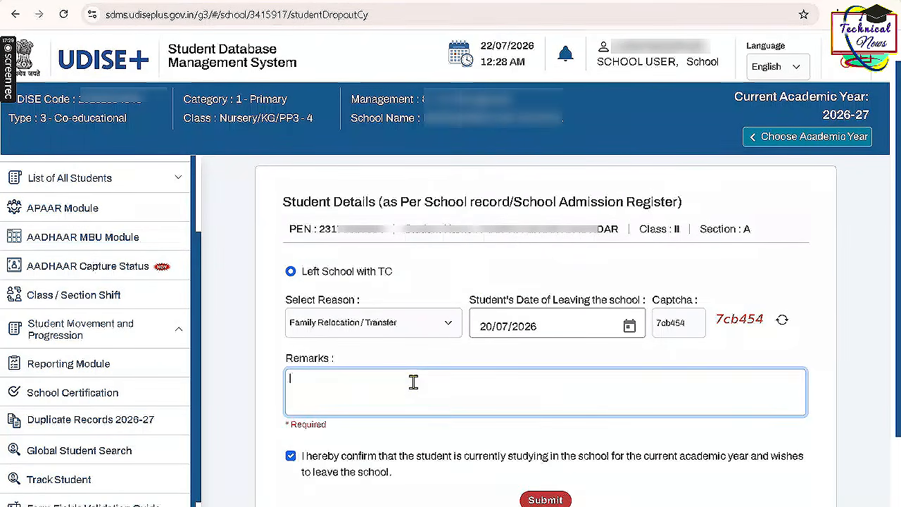
pyautogui.write('Tra')
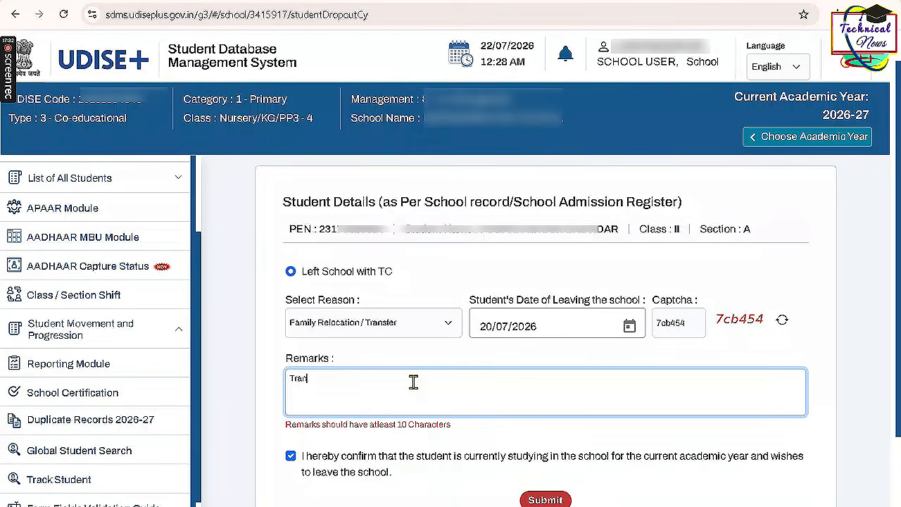
pyautogui.write('nsfer student')
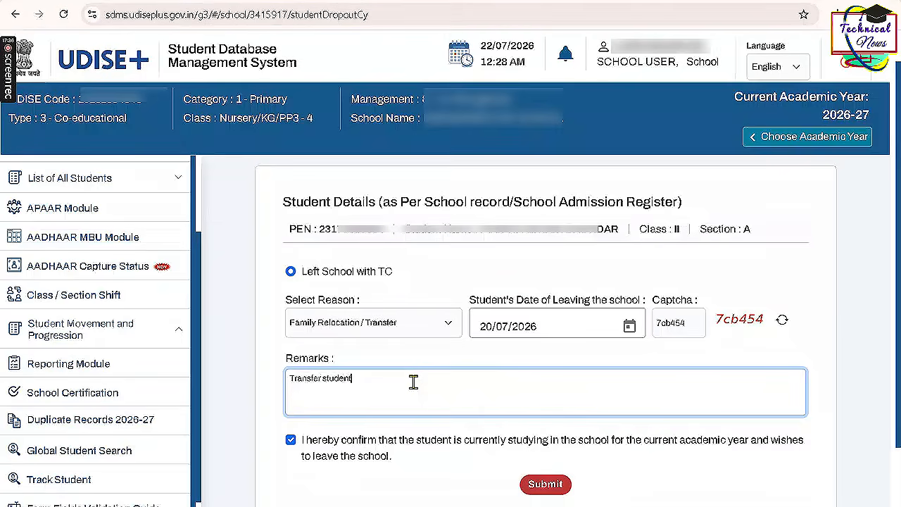
# - Recheck the leaving declaration and try to submit the student's transfer-certificate form
pyautogui.click(310, 449)
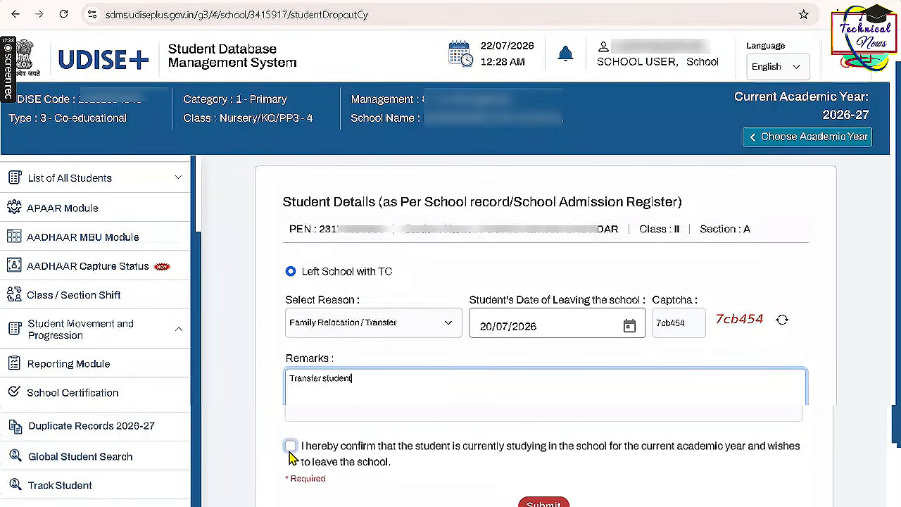
pyautogui.click(291, 449)
pyautogui.click(290, 449)
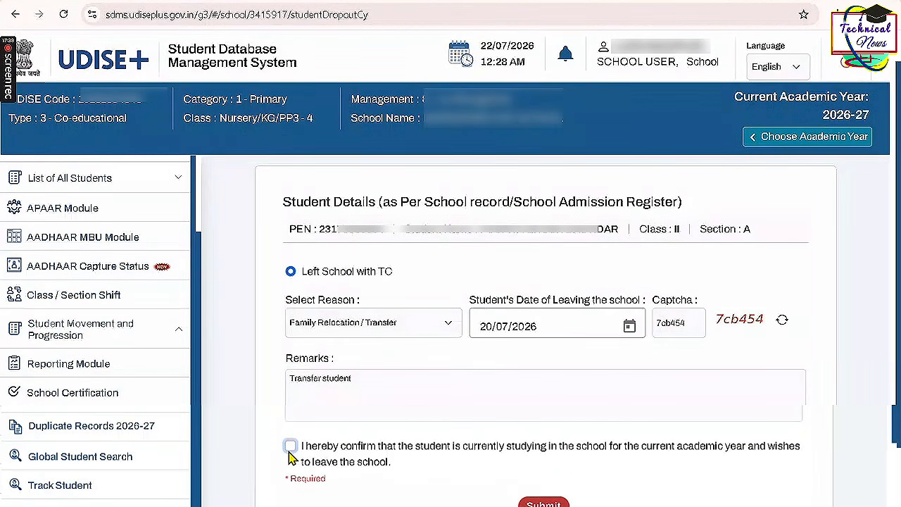
pyautogui.click(291, 447)
pyautogui.click(541, 483)
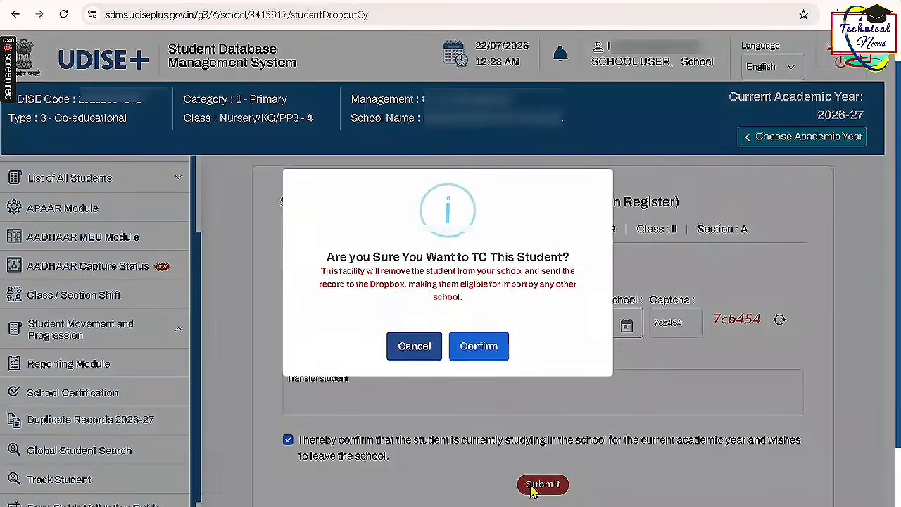
pyautogui.click(474, 358)
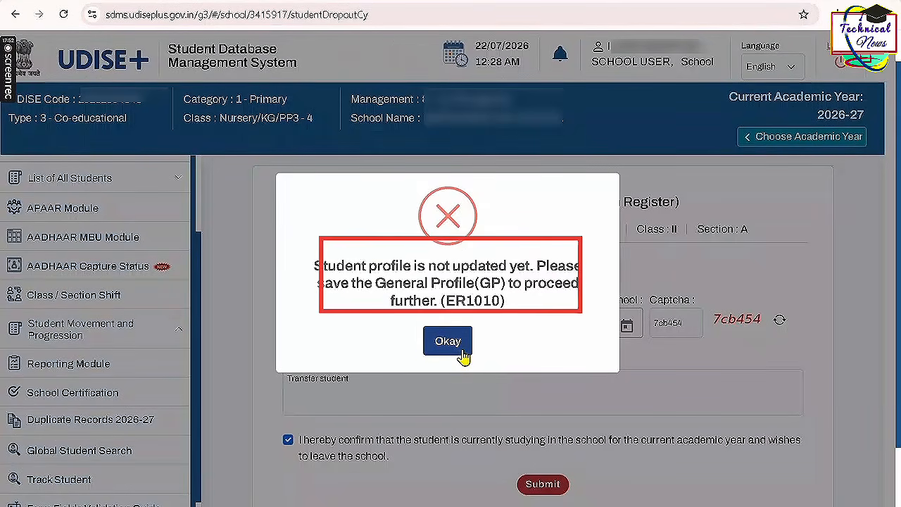
pyautogui.click(463, 354)
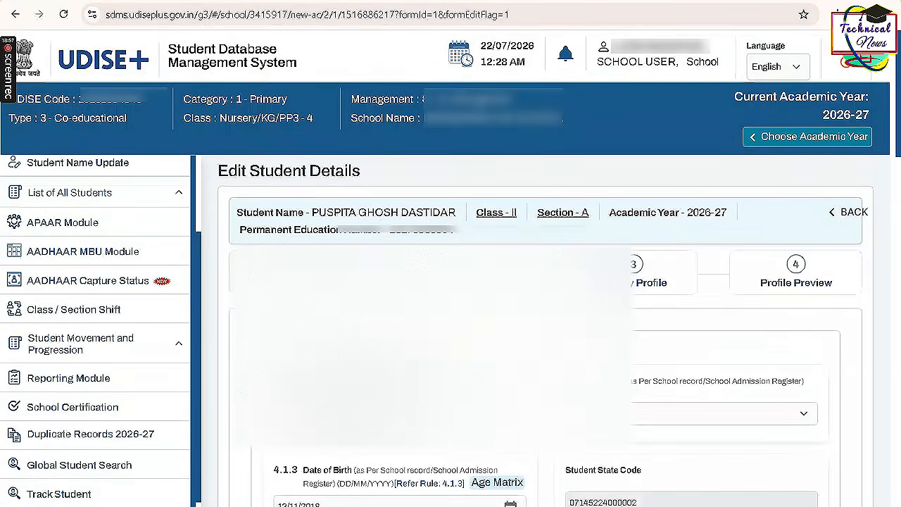
# - Save the student's General Profile in Edit Student Details
pyautogui.scroll(-10, 688, 467)
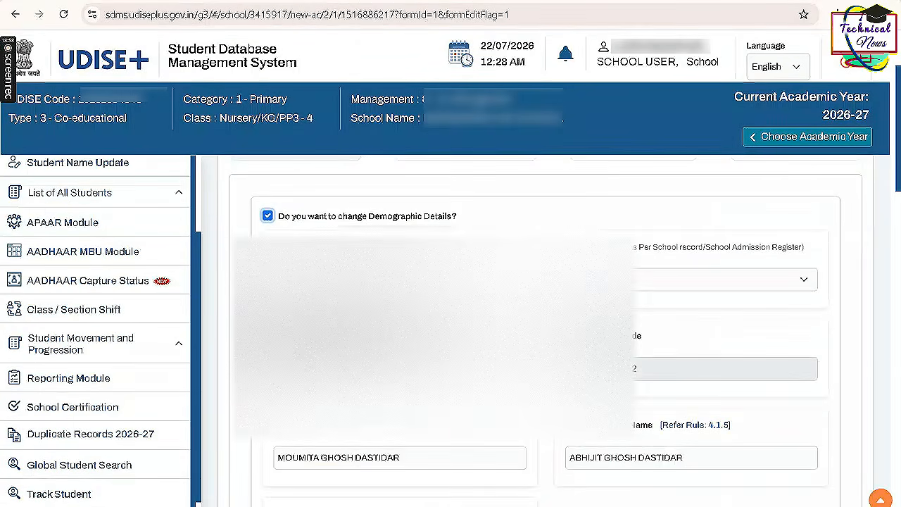
pyautogui.scroll(-5, 687, 467)
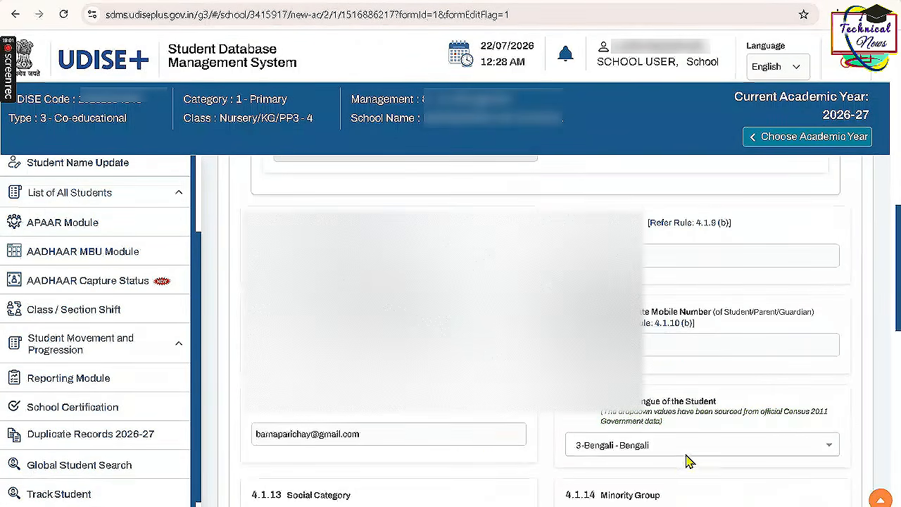
pyautogui.scroll(-5, 687, 464)
pyautogui.scroll(-4, 687, 461)
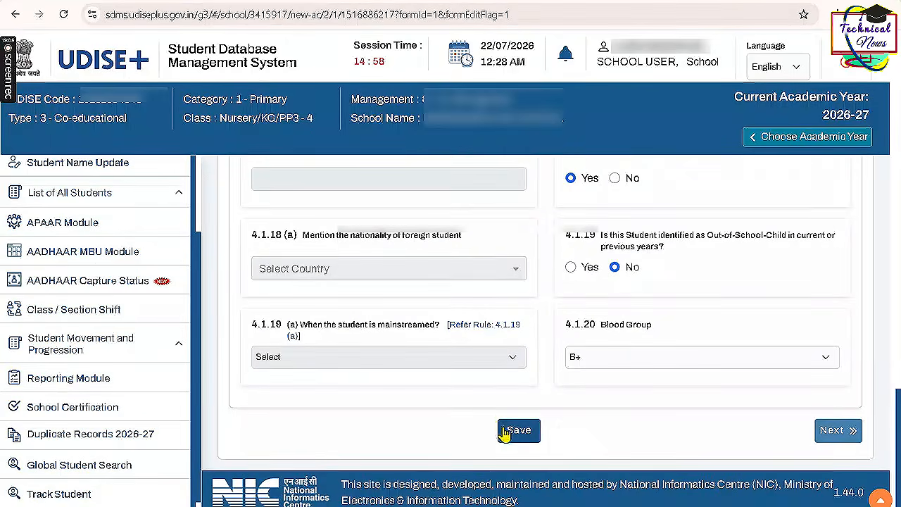
pyautogui.click(505, 485)
pyautogui.click(450, 329)
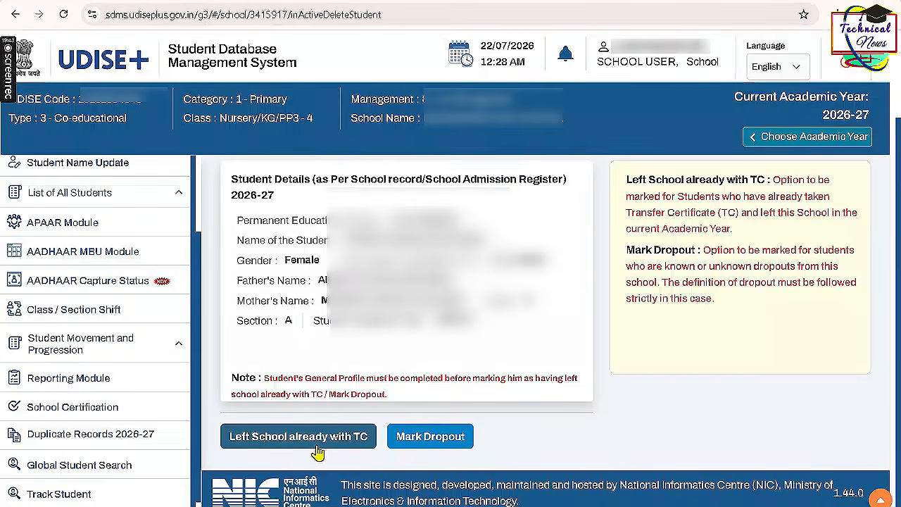
# - Restart the Left School already with TC process for the same student and confirm it
pyautogui.click(318, 453)
pyautogui.click(447, 362)
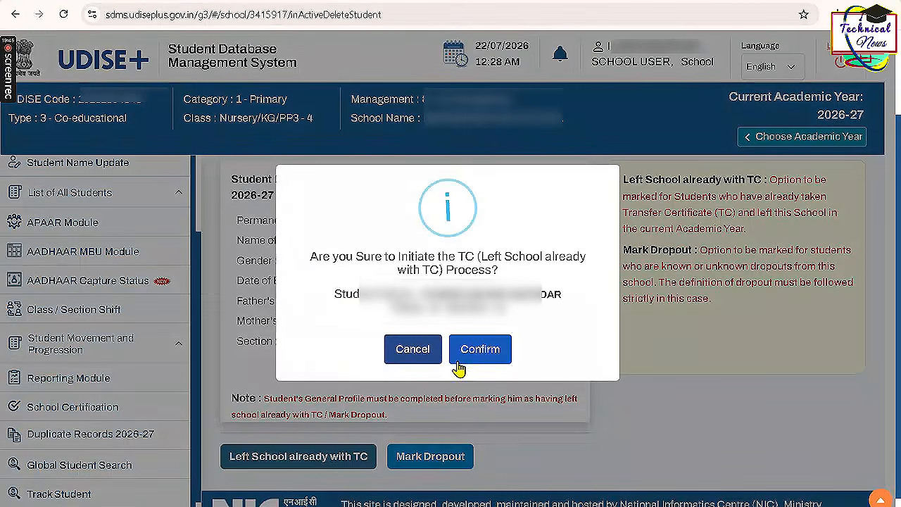
pyautogui.click(473, 350)
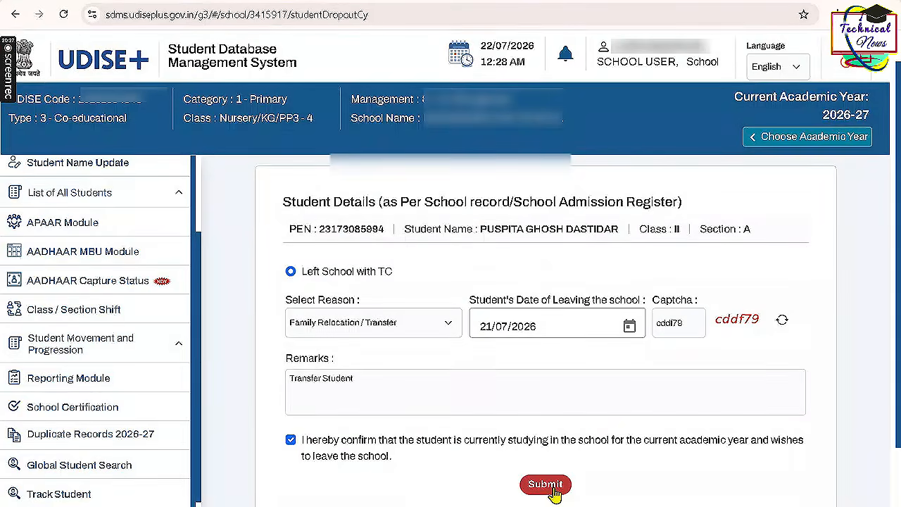
# - Submit the completed Left School with TC form and confirm sending the student's record to Dropbox
pyautogui.click(552, 487)
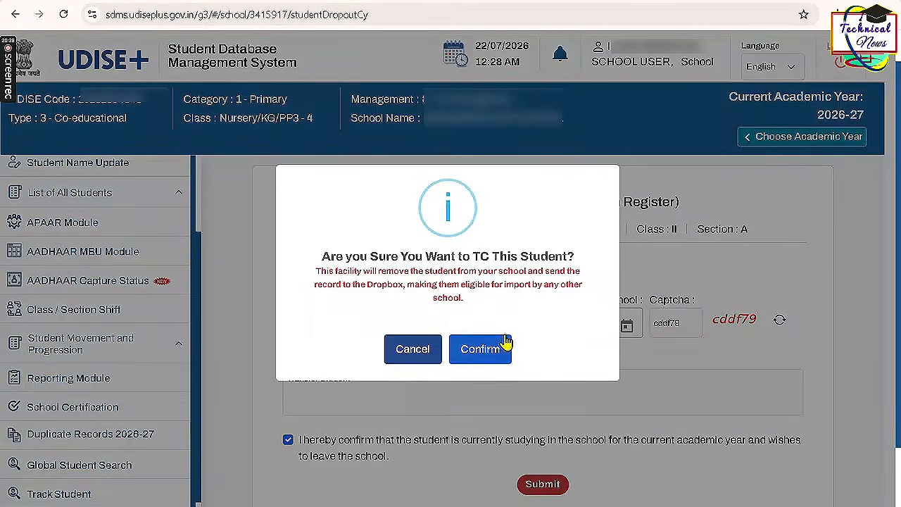
pyautogui.click(478, 350)
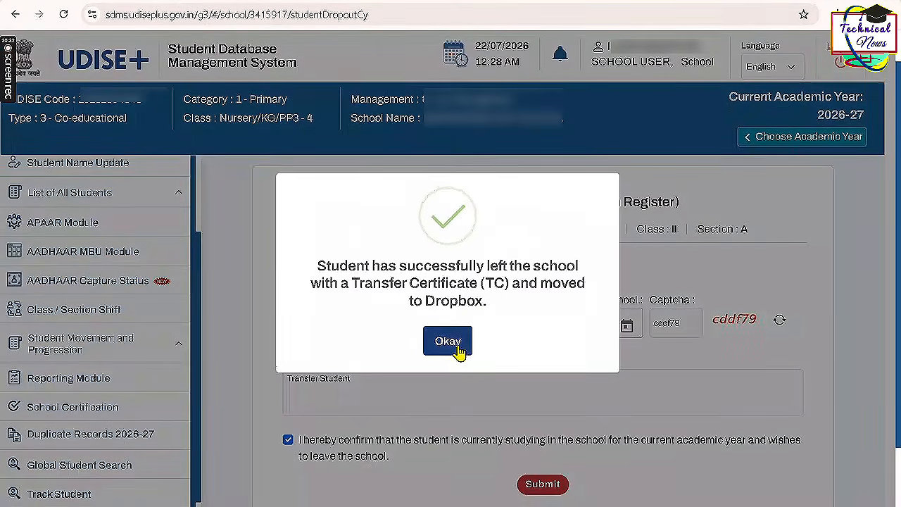
pyautogui.click(456, 345)
# - Check the student's status in the transfer-certificate module and dismiss the notice
pyautogui.click(448, 362)
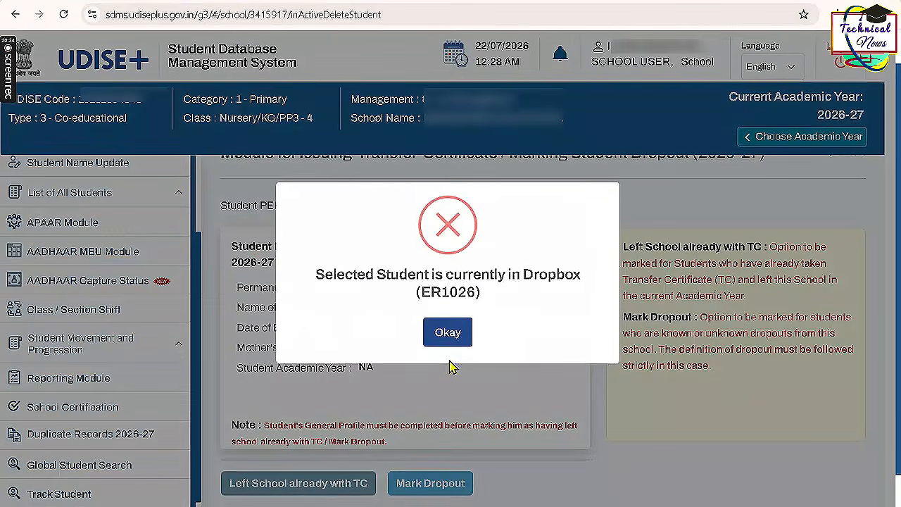
pyautogui.tripleClick(366, 271)
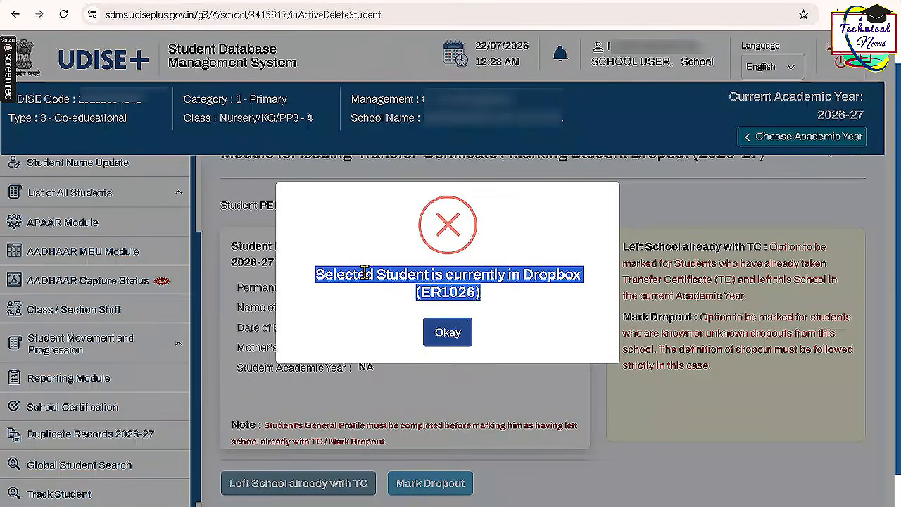
pyautogui.click(447, 336)
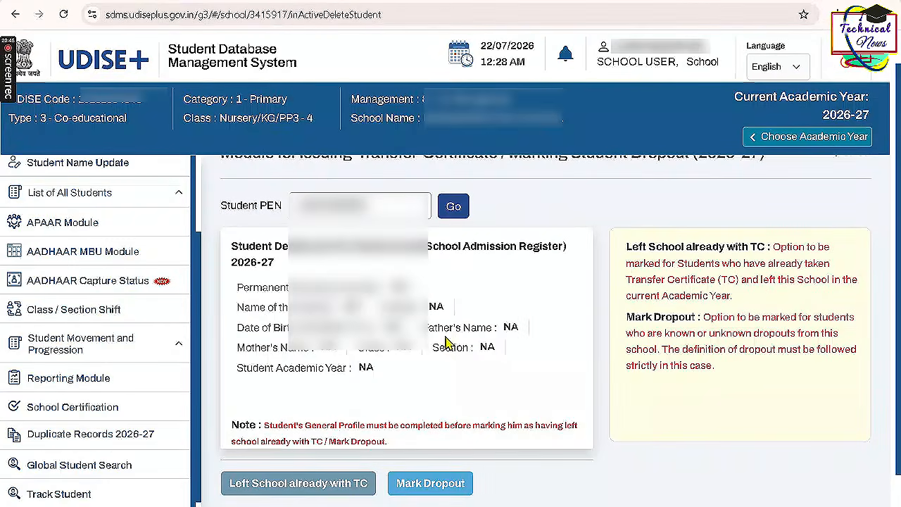
pyautogui.scroll(1, 309, 347)
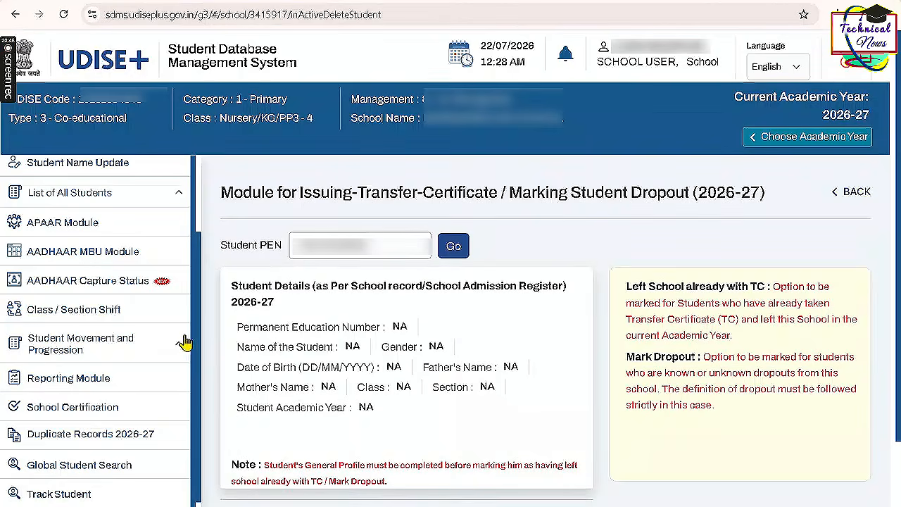
# - Open the Import Module under Student Movement and Progression and look at the Import Within State option
pyautogui.click(107, 348)
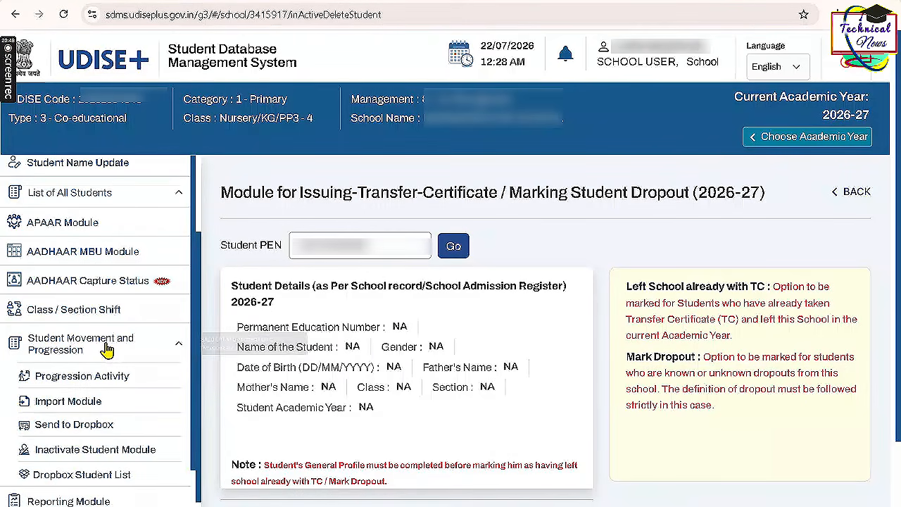
pyautogui.doubleClick(81, 408)
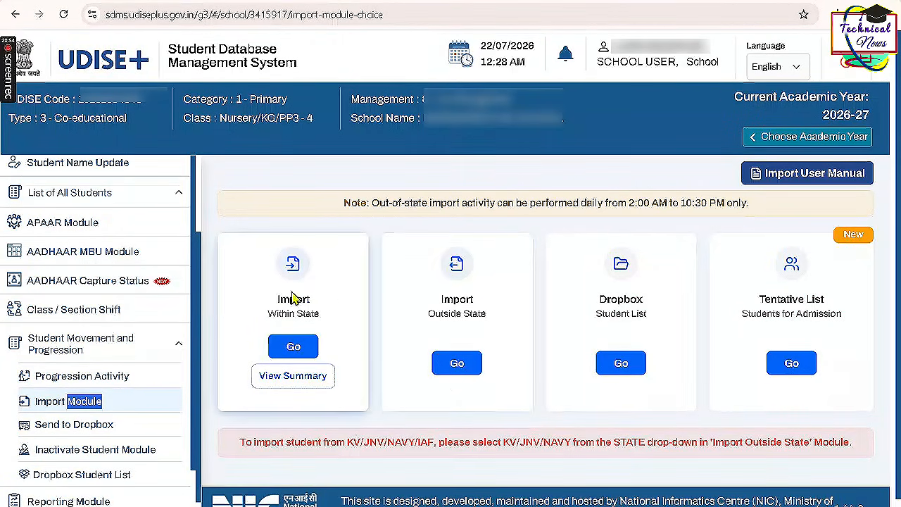
pyautogui.tripleClick(283, 315)
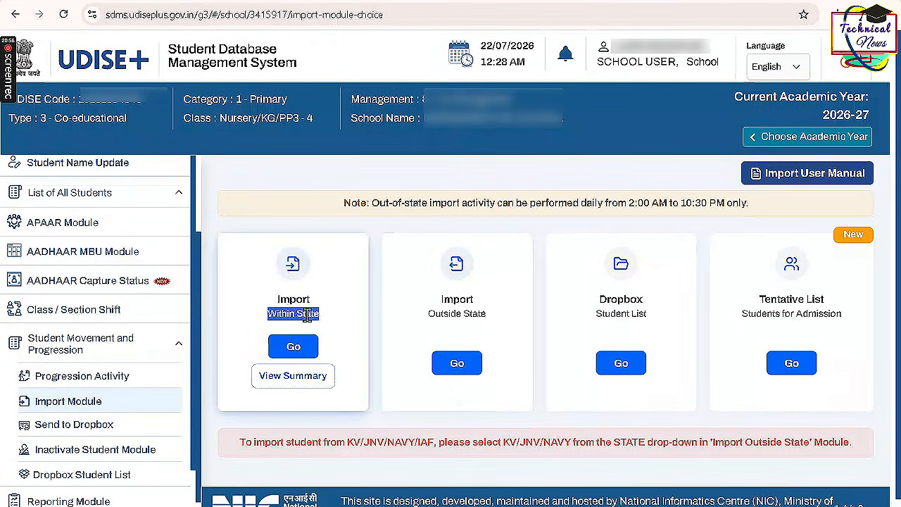
# - Look over the Import Outside State, Dropbox Student List, Tentative List and Import Within State options
pyautogui.doubleClick(473, 314)
pyautogui.doubleClick(621, 314)
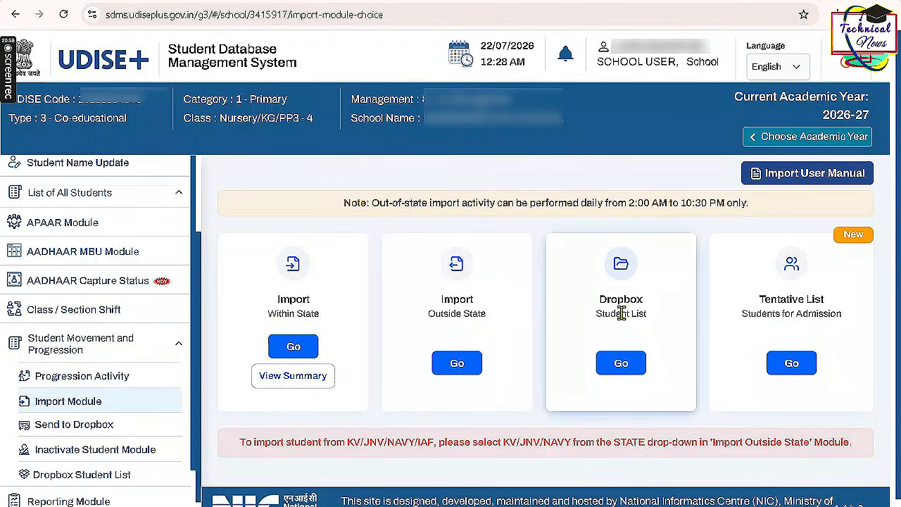
pyautogui.tripleClick(621, 314)
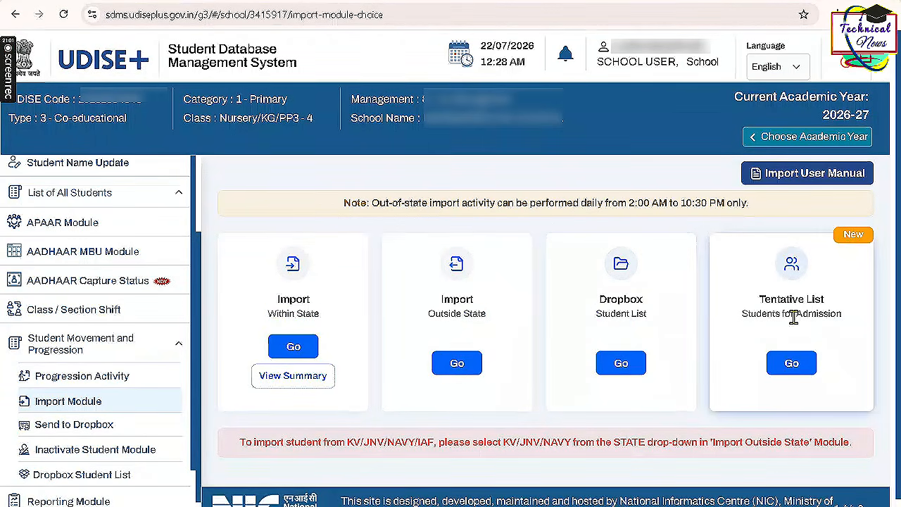
pyautogui.tripleClick(781, 317)
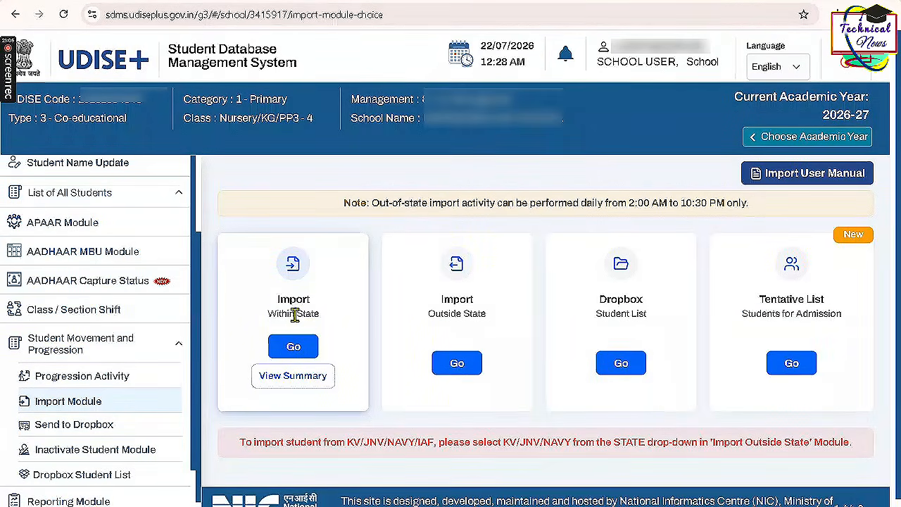
pyautogui.tripleClick(294, 315)
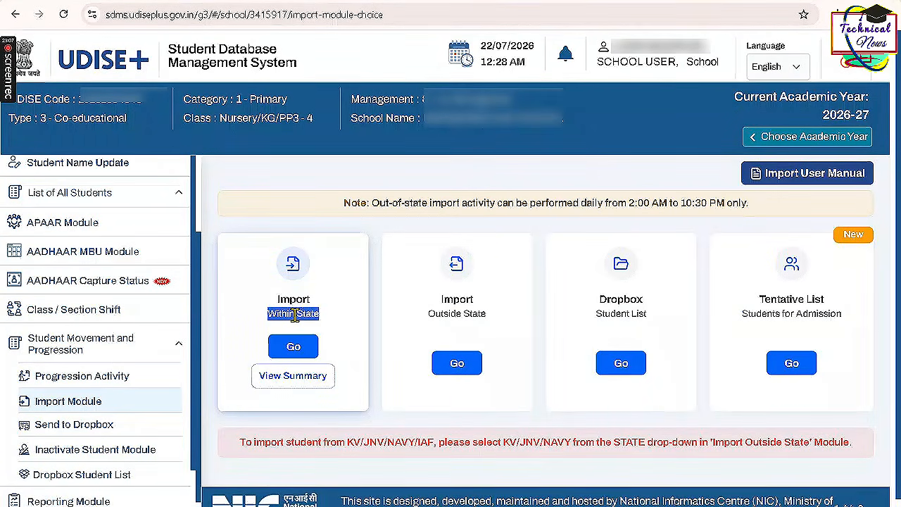
# - Open Import Within State and paste the student's PEN into the search form
pyautogui.click(294, 347)
pyautogui.click(317, 285)
pyautogui.rightClick(318, 285)
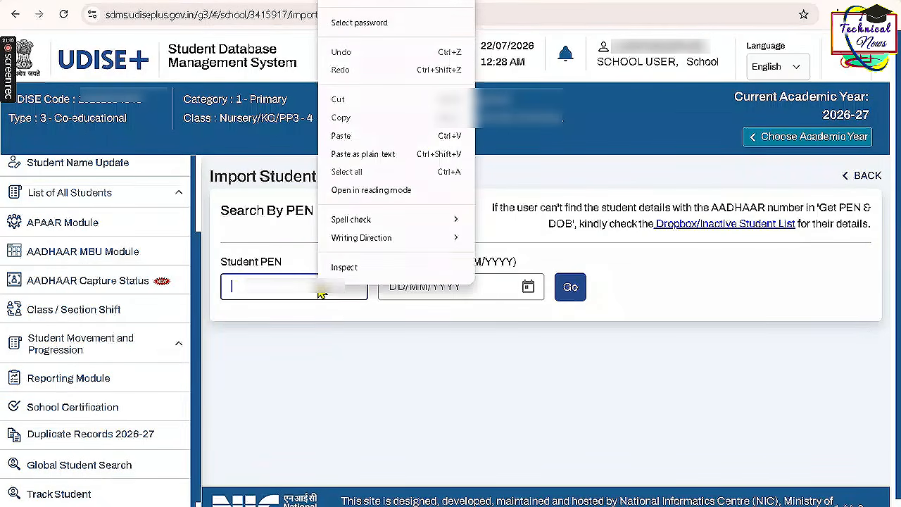
pyautogui.click(358, 136)
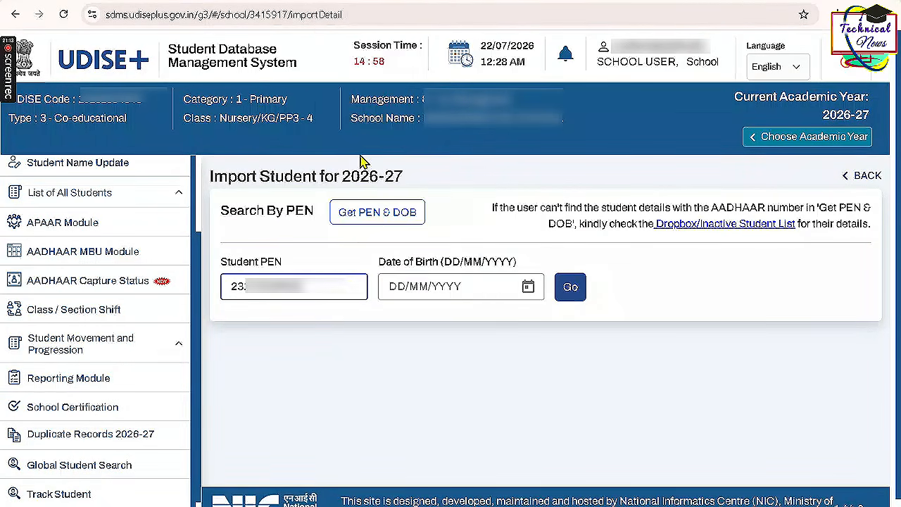
# - Enter the student's date of birth from the calendar and search for the student's record
pyautogui.click(527, 288)
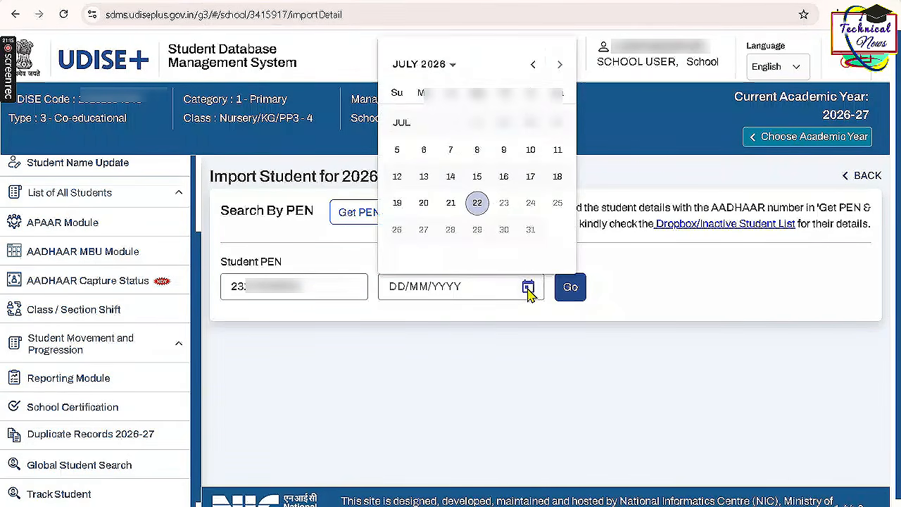
pyautogui.click(430, 65)
pyautogui.click(547, 186)
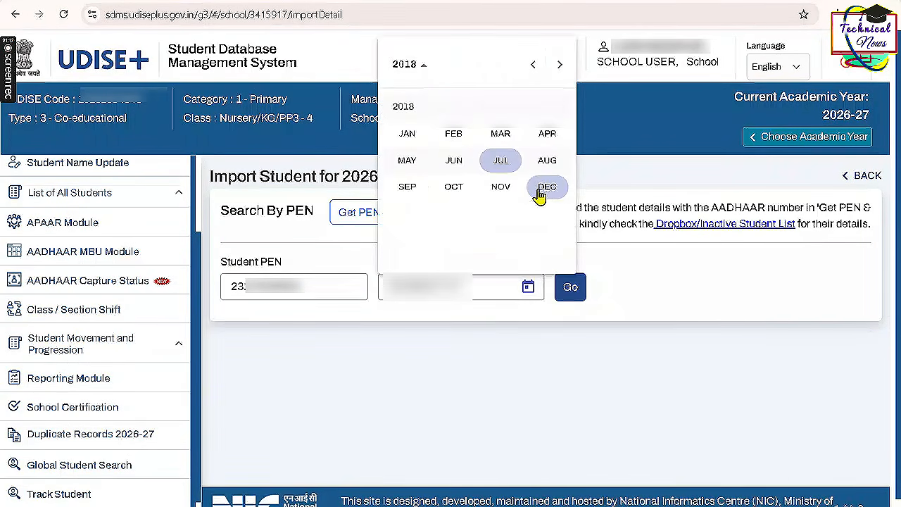
pyautogui.click(498, 188)
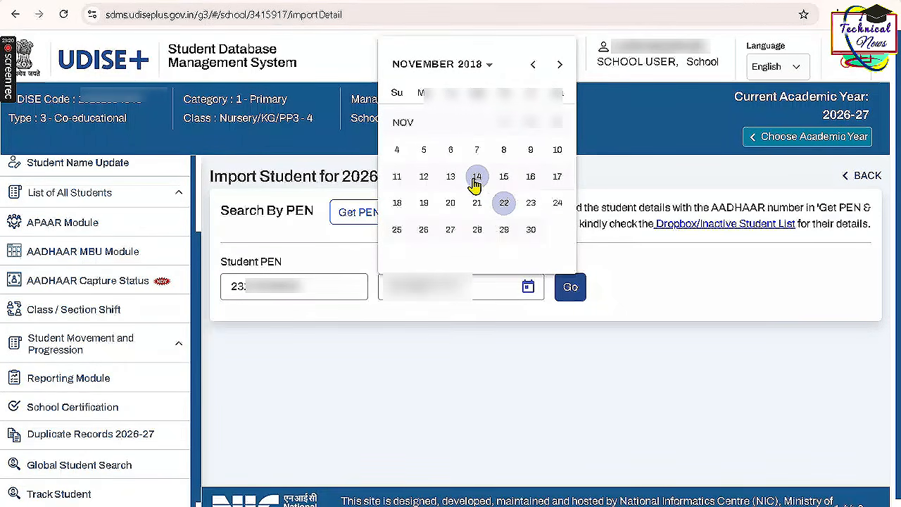
pyautogui.click(425, 177)
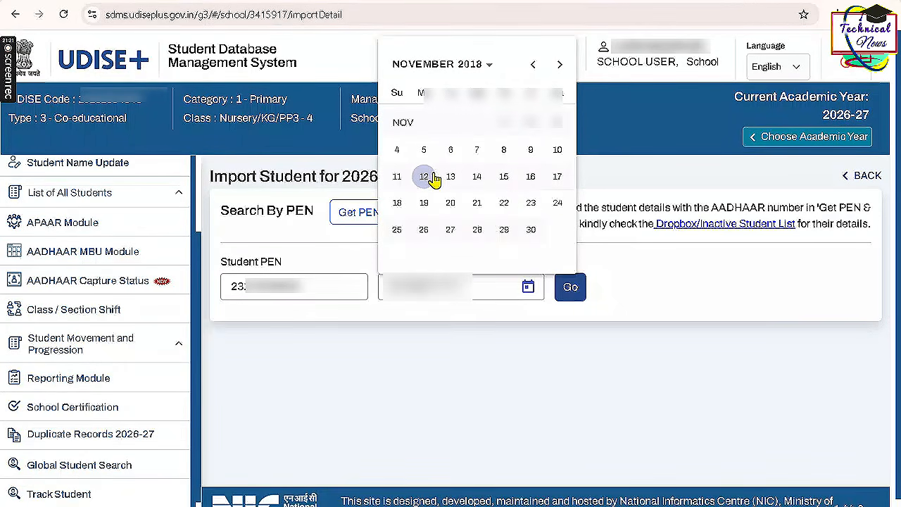
pyautogui.click(569, 288)
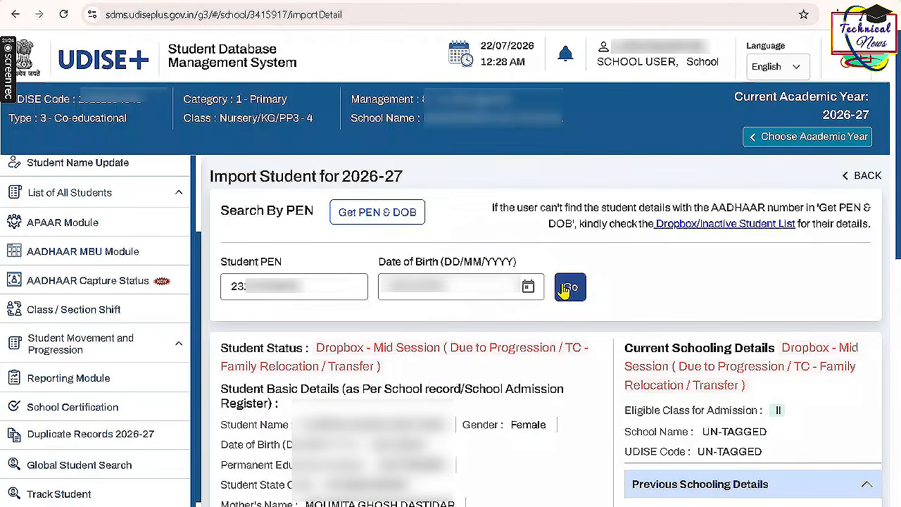
# - Review the student's schooling details and set the import section to A for class II
pyautogui.scroll(-2, 547, 307)
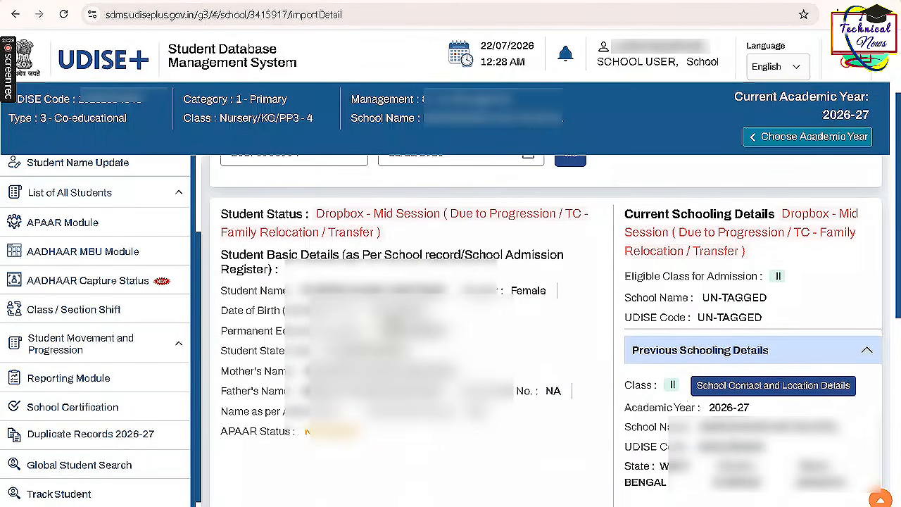
pyautogui.scroll(-3, 277, 422)
pyautogui.click(276, 442)
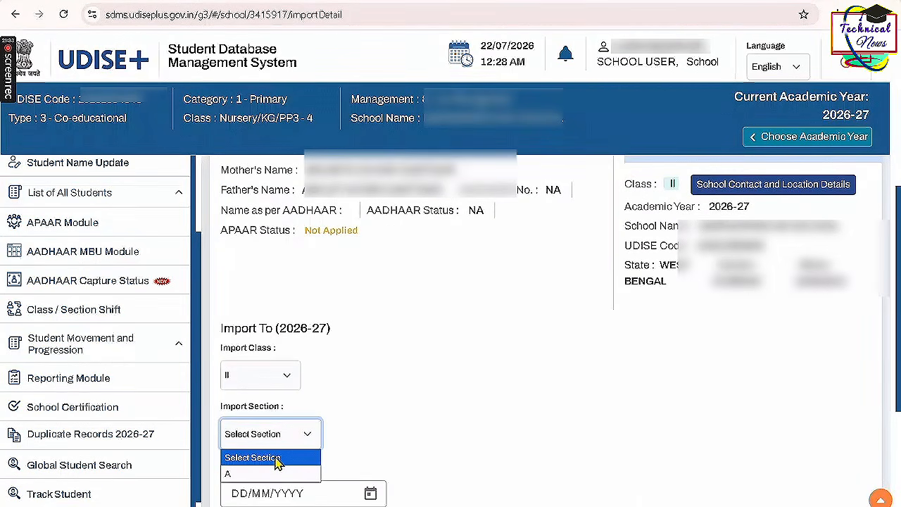
pyautogui.click(271, 473)
pyautogui.scroll(-1, 295, 441)
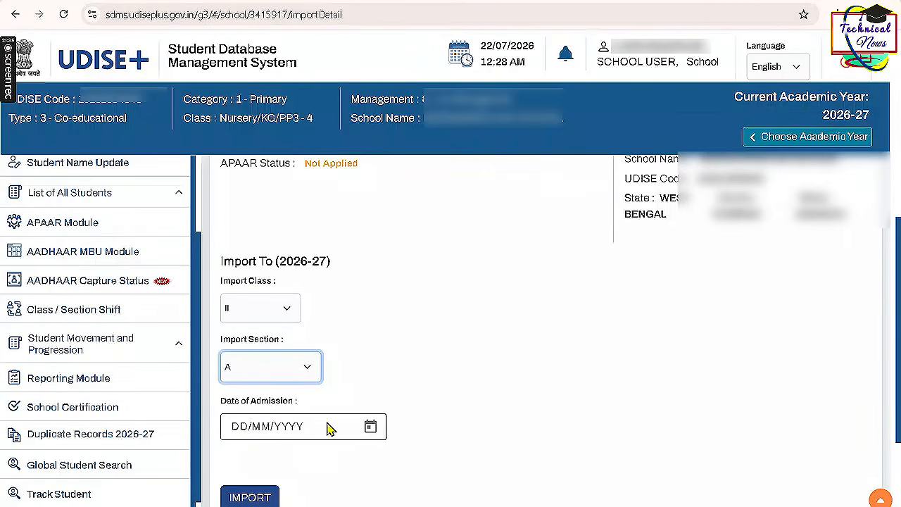
# - Set the date of admission to 21/07/2026 for the 2026-27 import
pyautogui.tripleClick(267, 261)
pyautogui.scroll(-1, 268, 261)
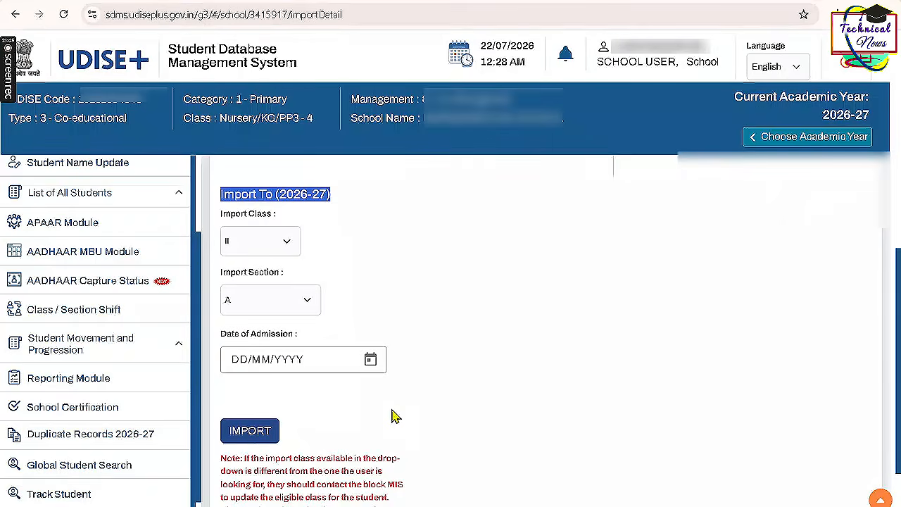
pyautogui.click(370, 360)
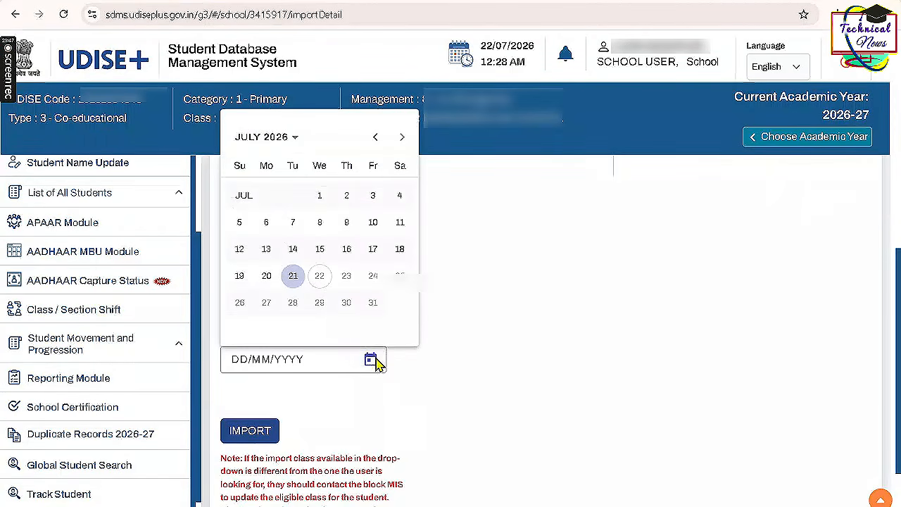
pyautogui.click(295, 276)
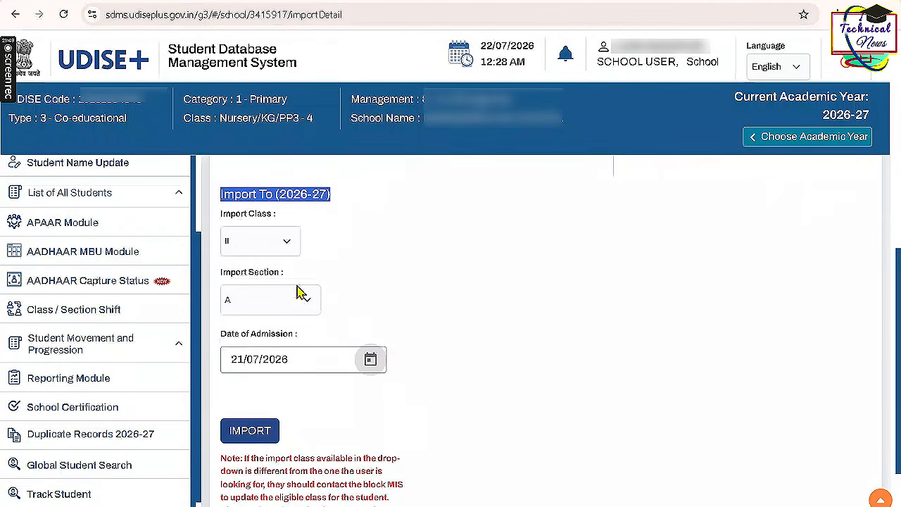
# - Import the student into the school, confirm the import and dismiss the notice
pyautogui.click(254, 432)
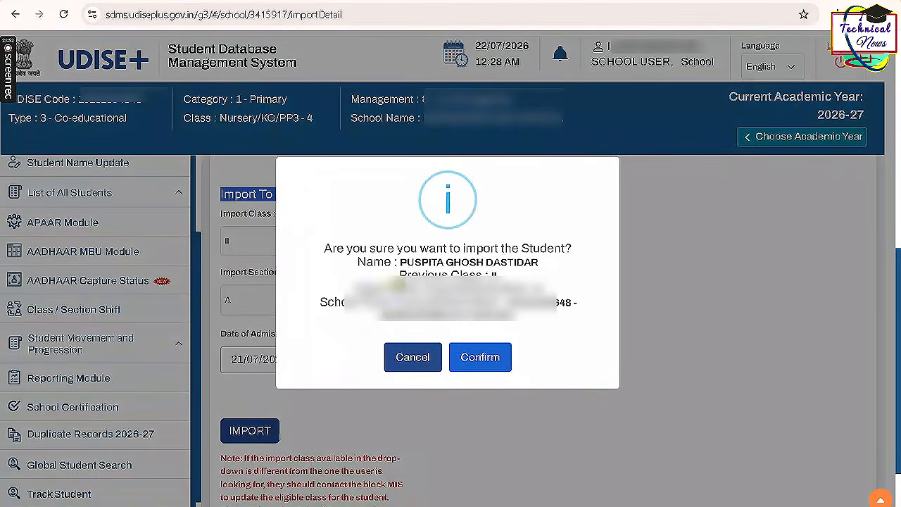
pyautogui.click(483, 357)
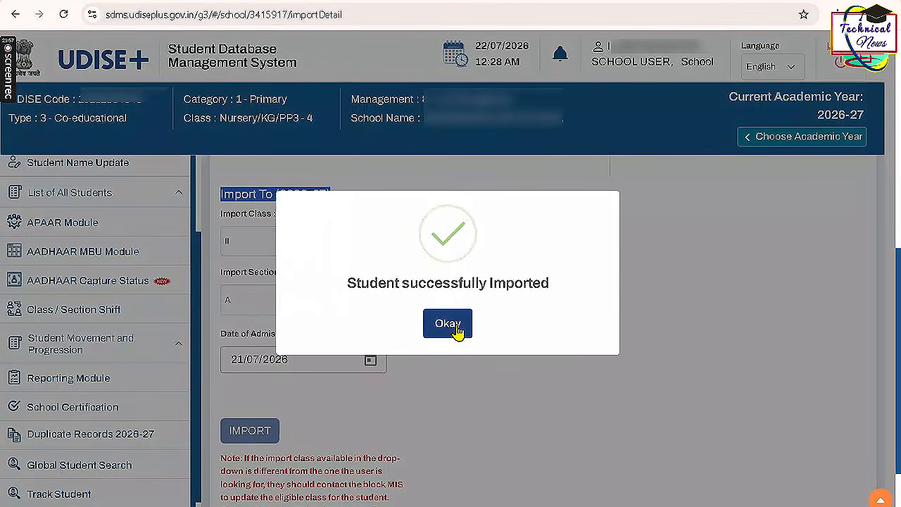
pyautogui.click(455, 326)
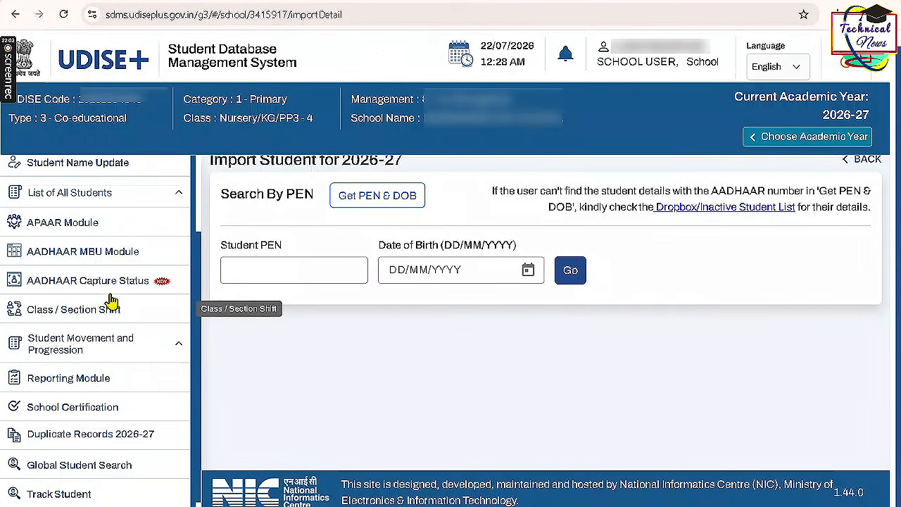
# - Open the Active Students list, find the imported student by PEN on the page and check the import tag
pyautogui.scroll(1, 77, 262)
pyautogui.click(83, 266)
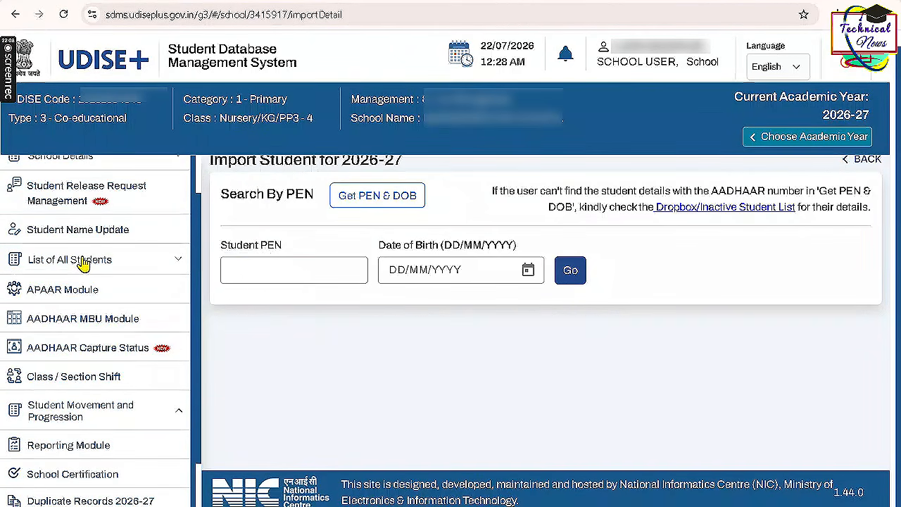
pyautogui.click(76, 297)
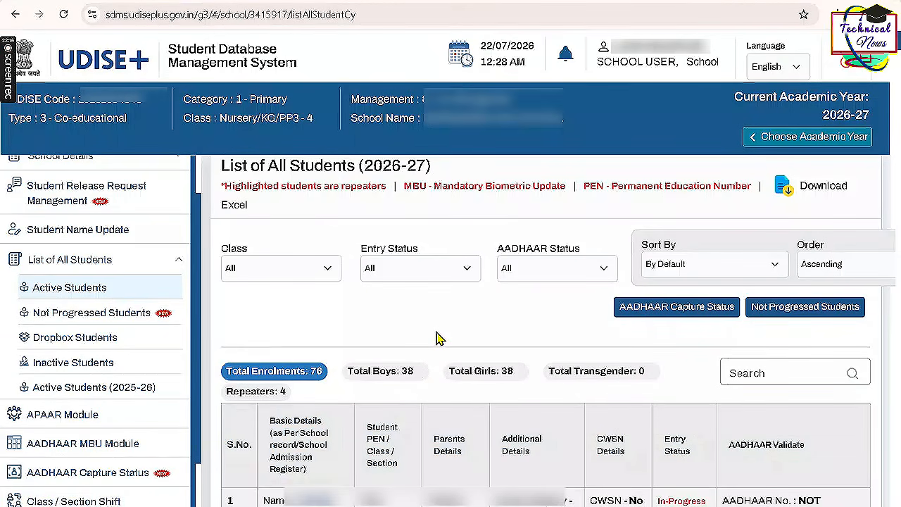
pyautogui.hotkey('ctrl', 'f')
pyautogui.hotkey('ctrl', 'v')
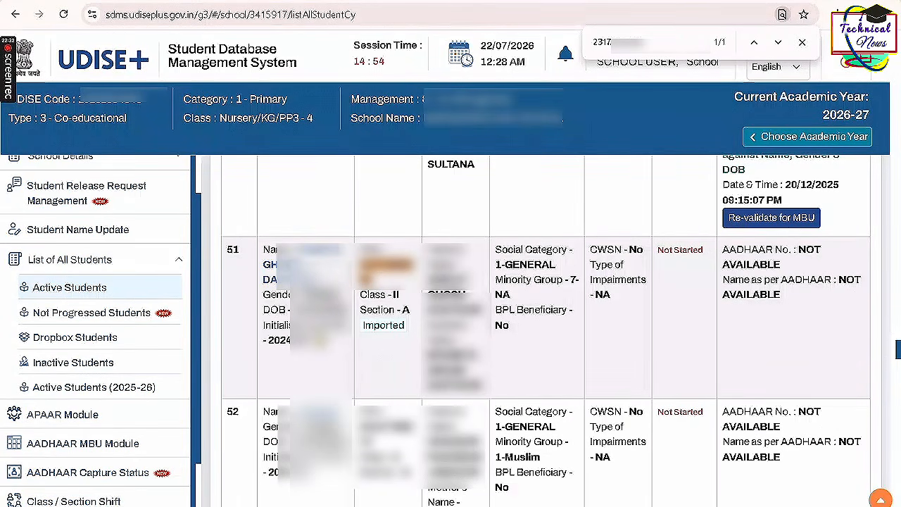
pyautogui.doubleClick(381, 326)
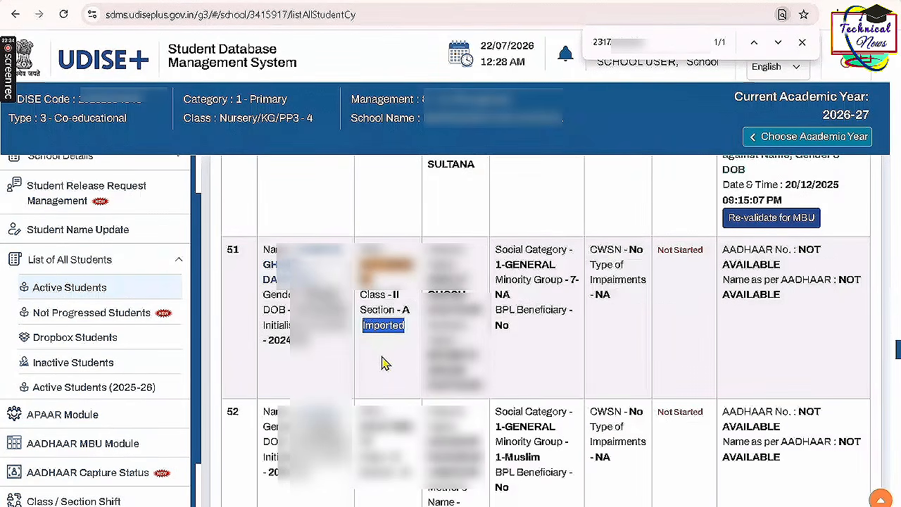
pyautogui.click(381, 357)
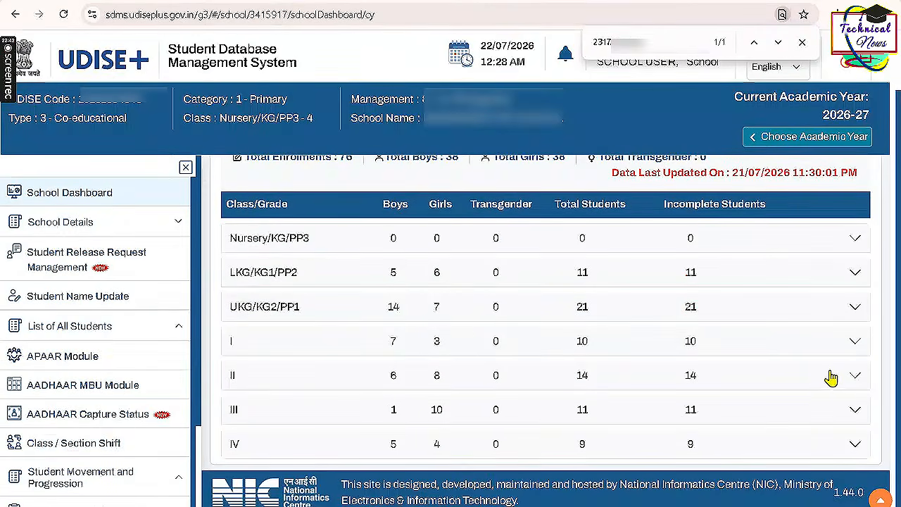
# - Examine the available student actions for classes LKG/KG1/PP2, I and II on the School Dashboard
pyautogui.click(686, 270)
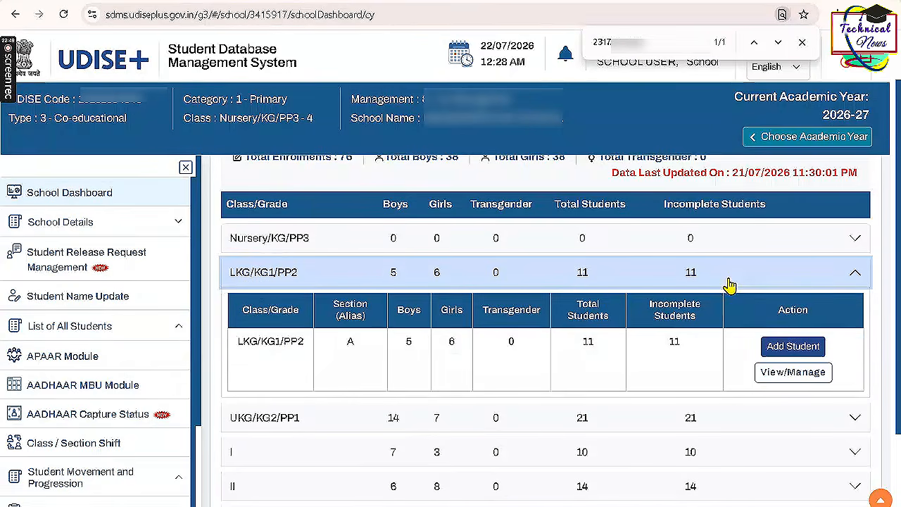
pyautogui.click(697, 276)
pyautogui.click(690, 345)
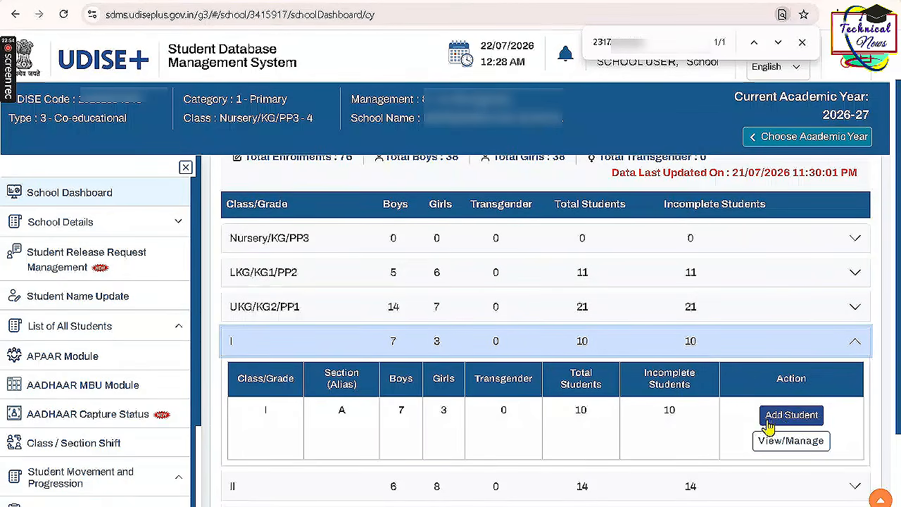
pyautogui.click(705, 347)
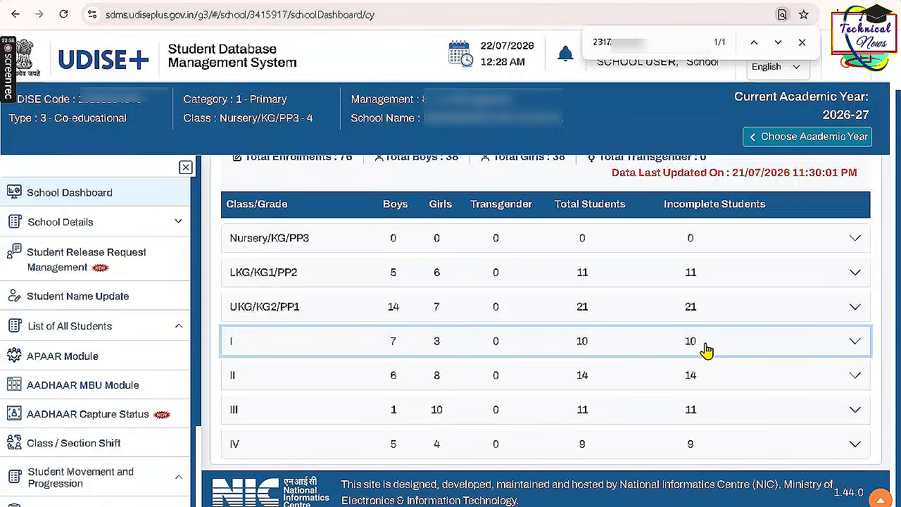
pyautogui.click(705, 381)
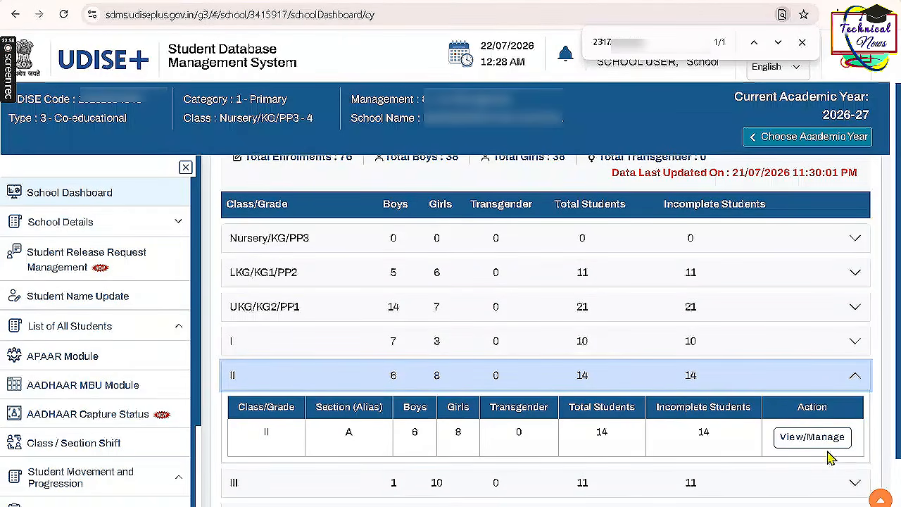
pyautogui.click(684, 380)
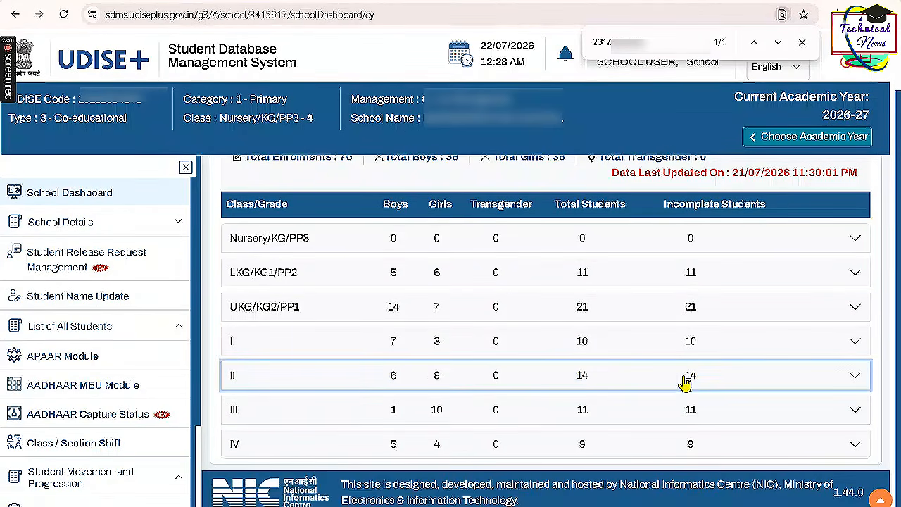
pyautogui.scroll(1, 685, 373)
pyautogui.scroll(-1, 686, 371)
pyautogui.scroll(1, 685, 371)
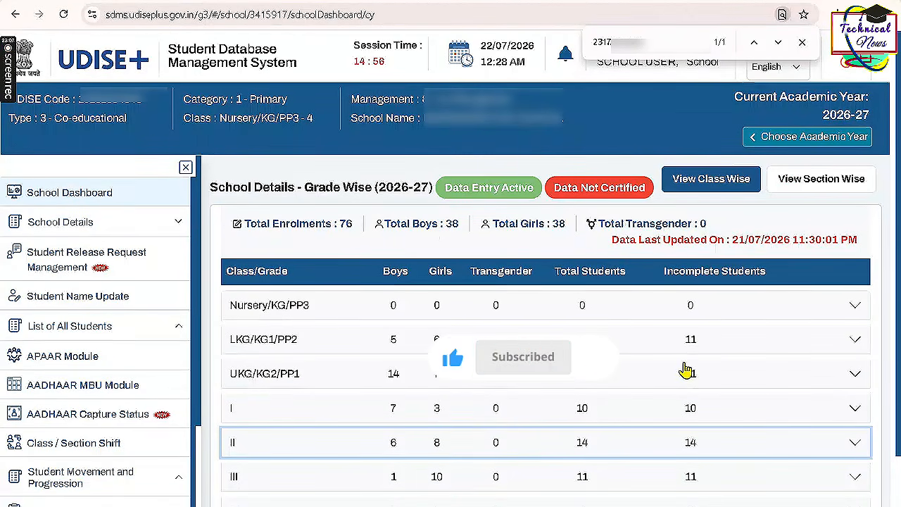
pyautogui.scroll(-1, 685, 369)
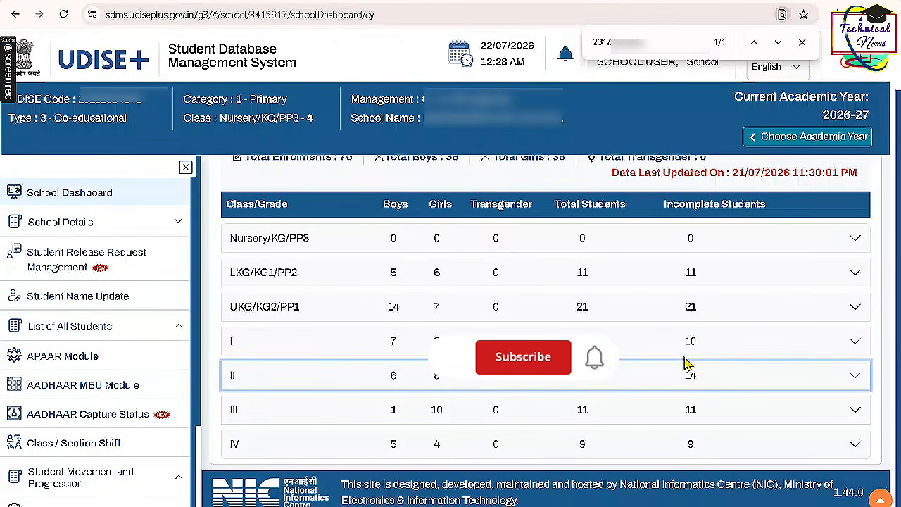
pyautogui.scroll(1, 686, 363)
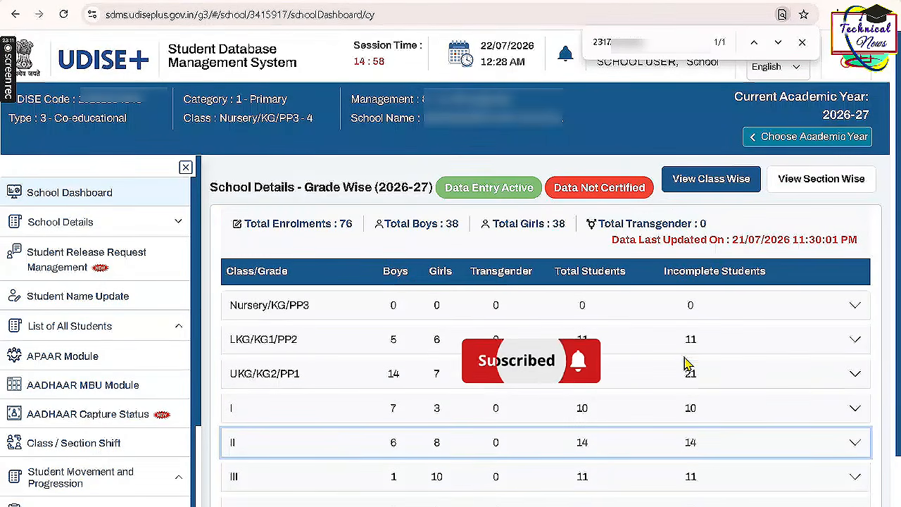